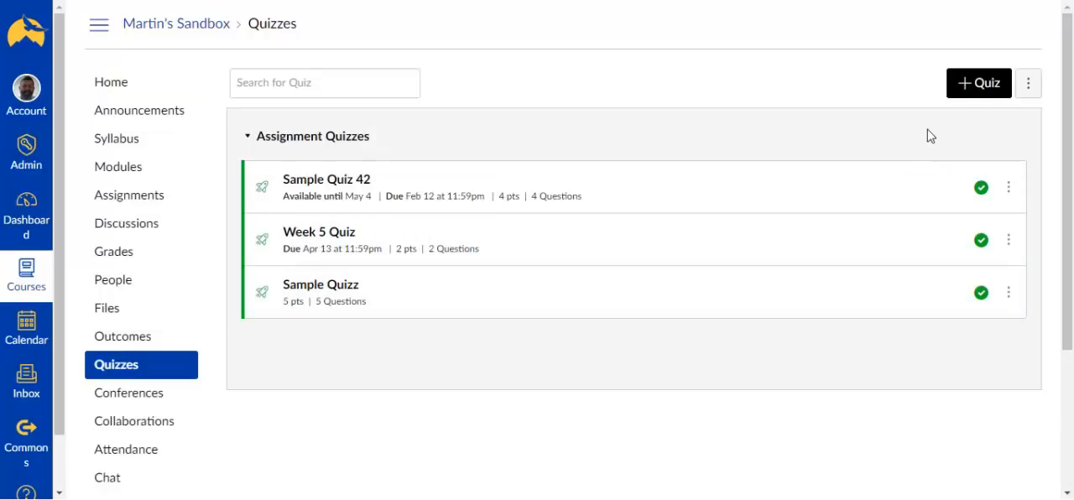
# Step: Create a new quiz in the course and title it "Week 6"
pyautogui.click(976, 87)
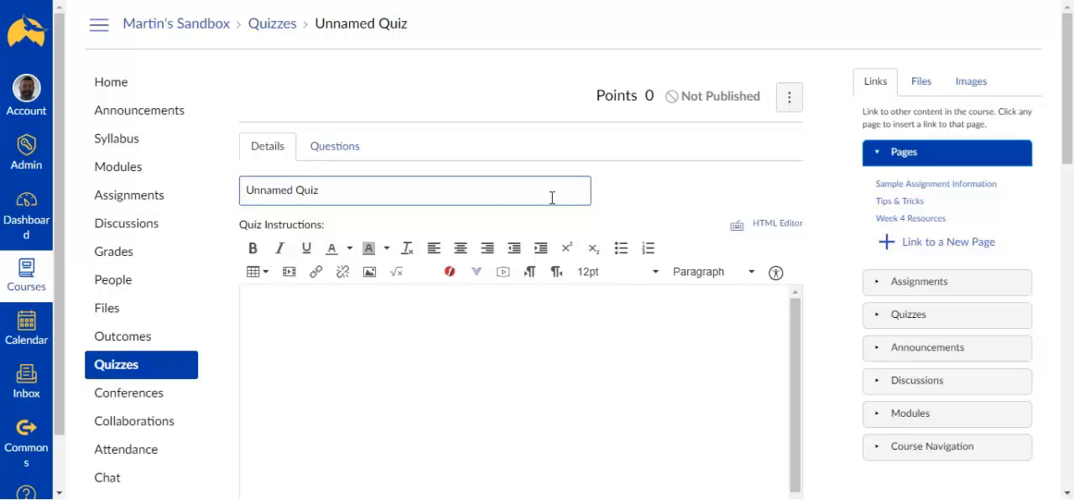
pyautogui.moveTo(414, 188); pyautogui.dragTo(198, 182)
pyautogui.write('W')
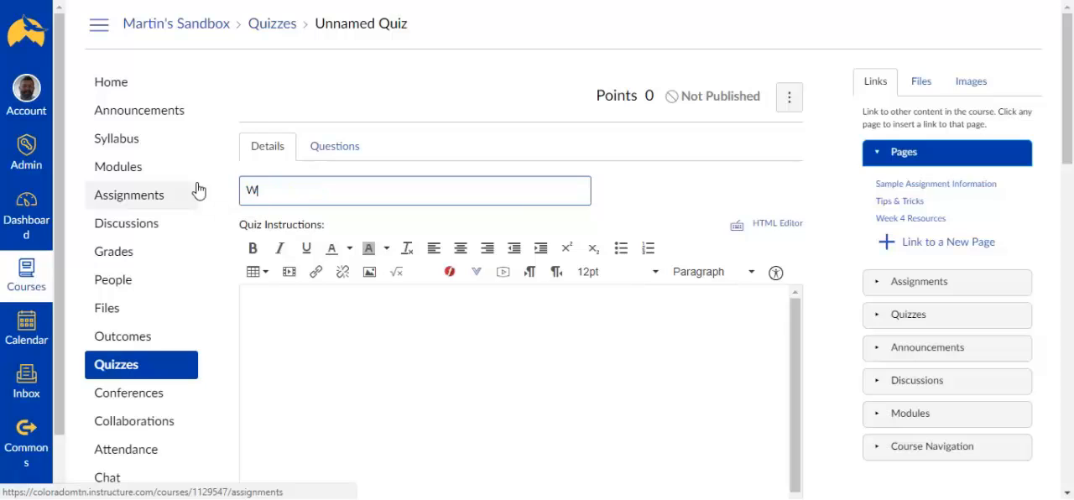
pyautogui.write('eek 6')
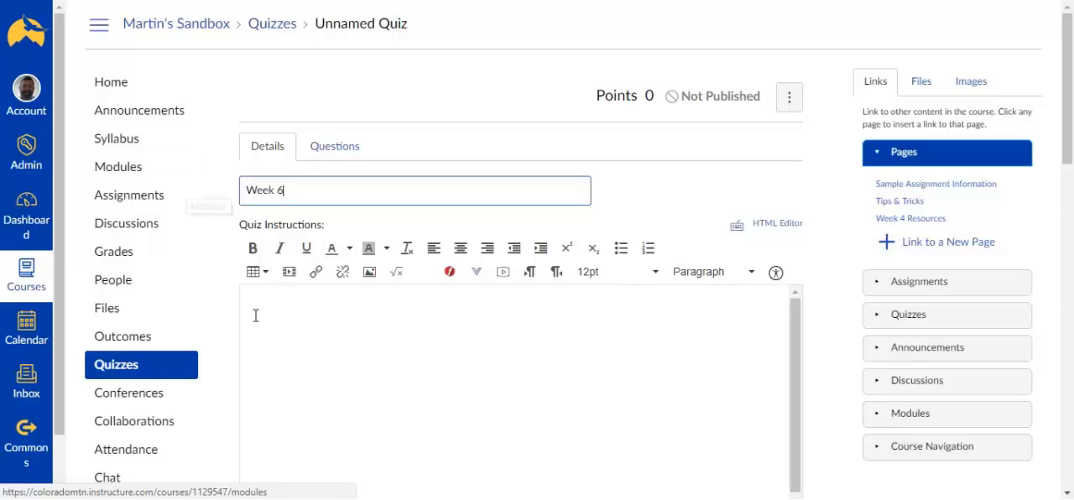
# Step: Enter "Take the quiz" as the quiz instructions
pyautogui.click(428, 366)
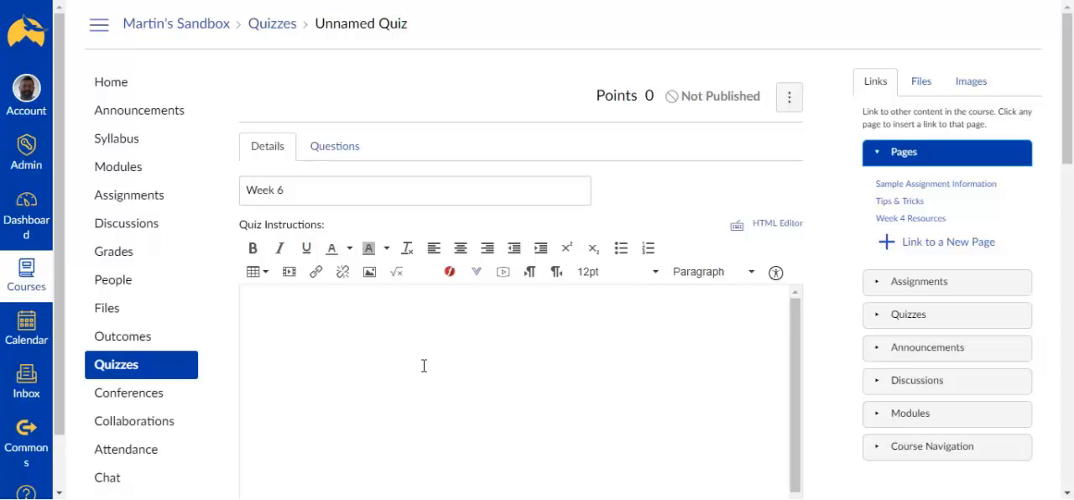
pyautogui.write('Take the quiz')
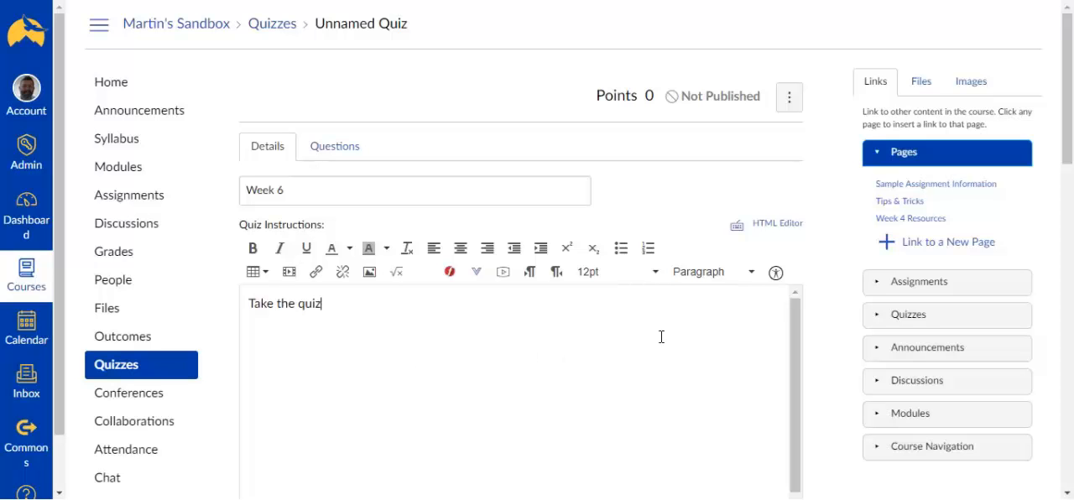
# Step: Look through the available quiz types for the new quiz
pyautogui.scroll(-1, 836, 348)
pyautogui.scroll(-1, 836, 348)
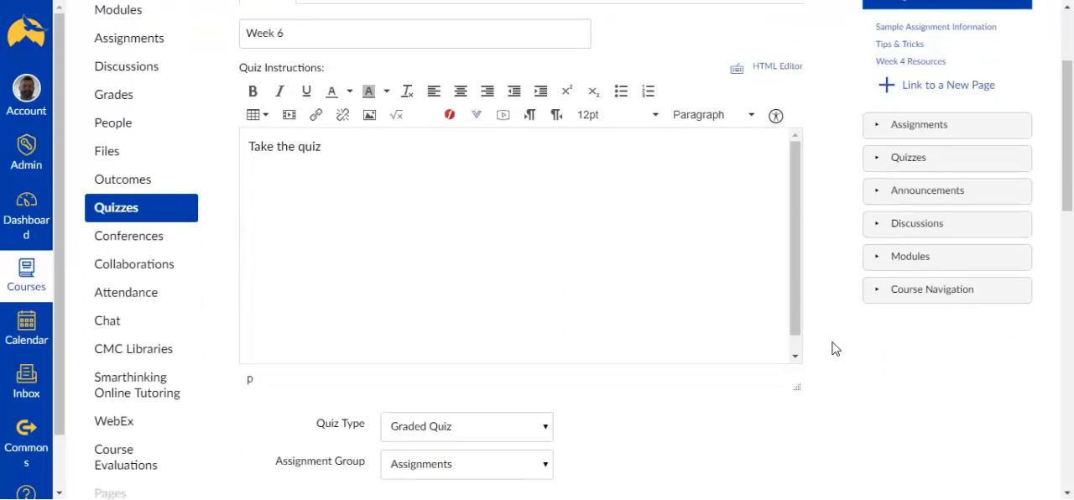
pyautogui.scroll(-3, 836, 348)
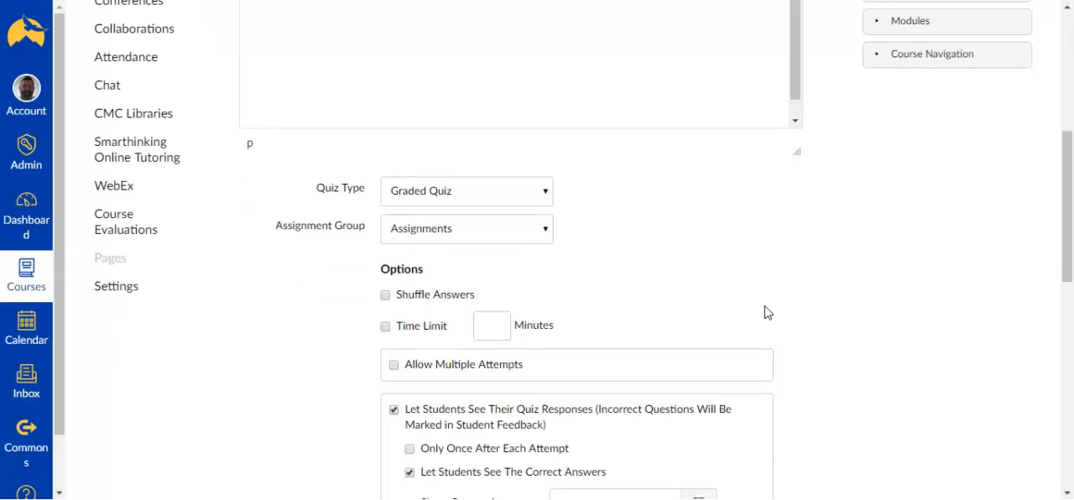
pyautogui.click(547, 196)
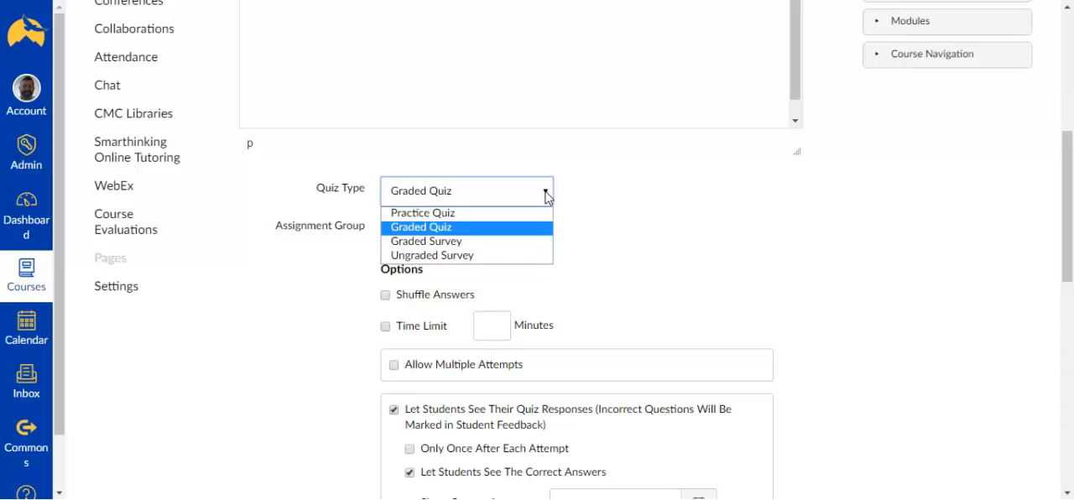
pyautogui.click(624, 245)
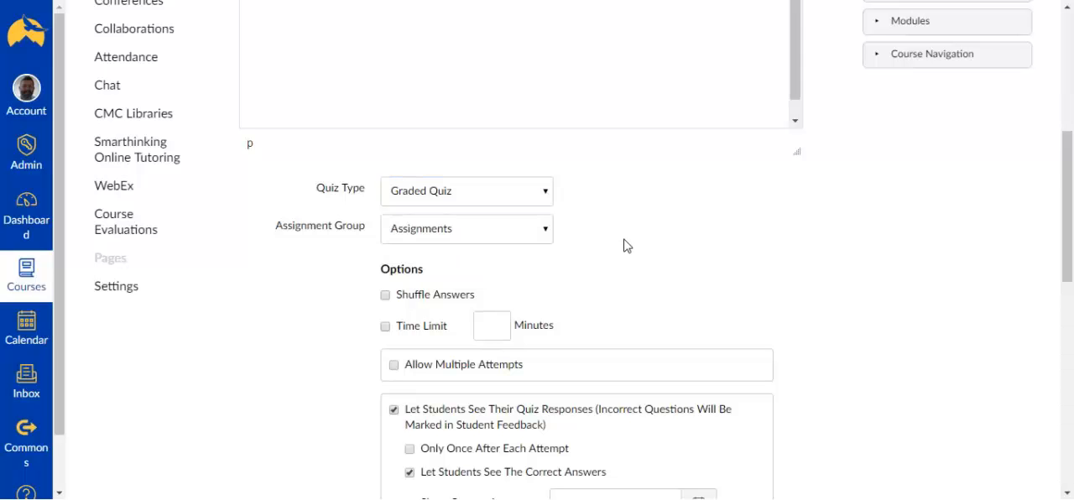
# Step: Enable shuffled answers for the quiz and set a time limit of 60 minutes
pyautogui.scroll(-2, 624, 245)
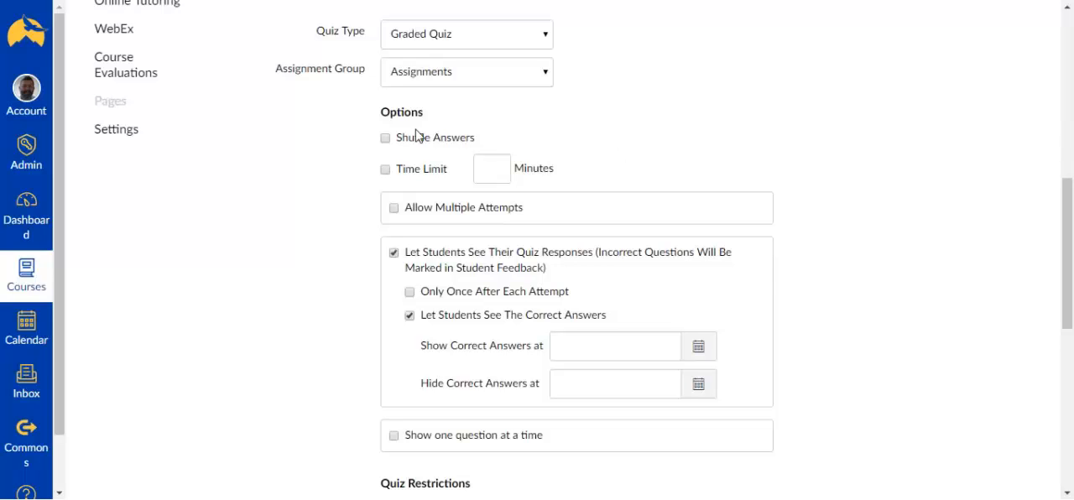
pyautogui.click(384, 141)
pyautogui.click(385, 171)
pyautogui.click(487, 168)
pyautogui.write('60')
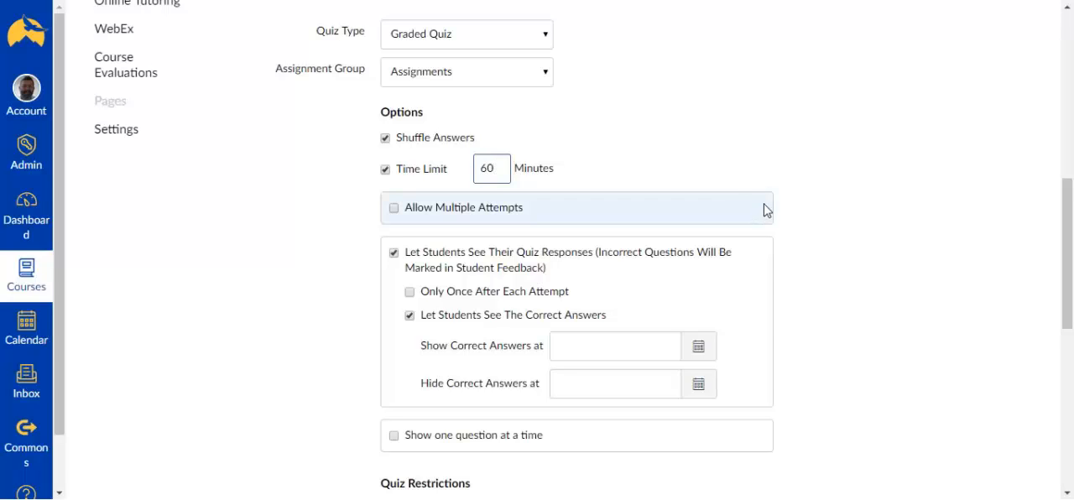
pyautogui.click(739, 170)
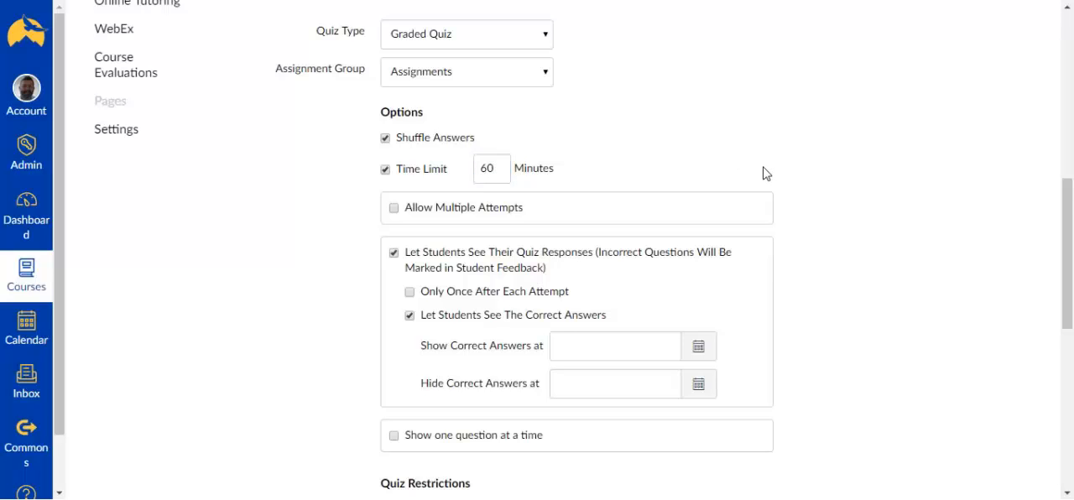
# Step: Require an access code for the quiz, enter the code, and also require Respondus LockDown Browser
pyautogui.scroll(-1, 763, 174)
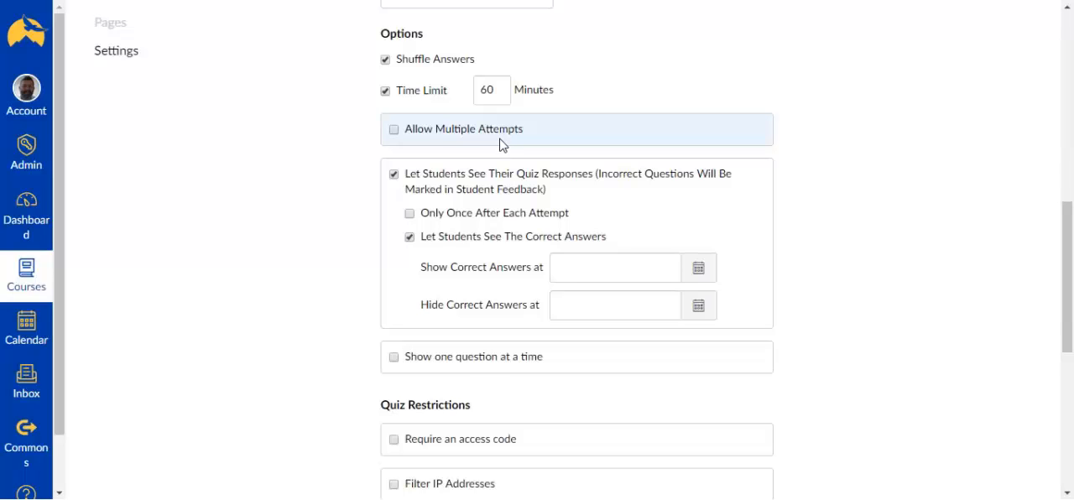
pyautogui.scroll(-2, 812, 207)
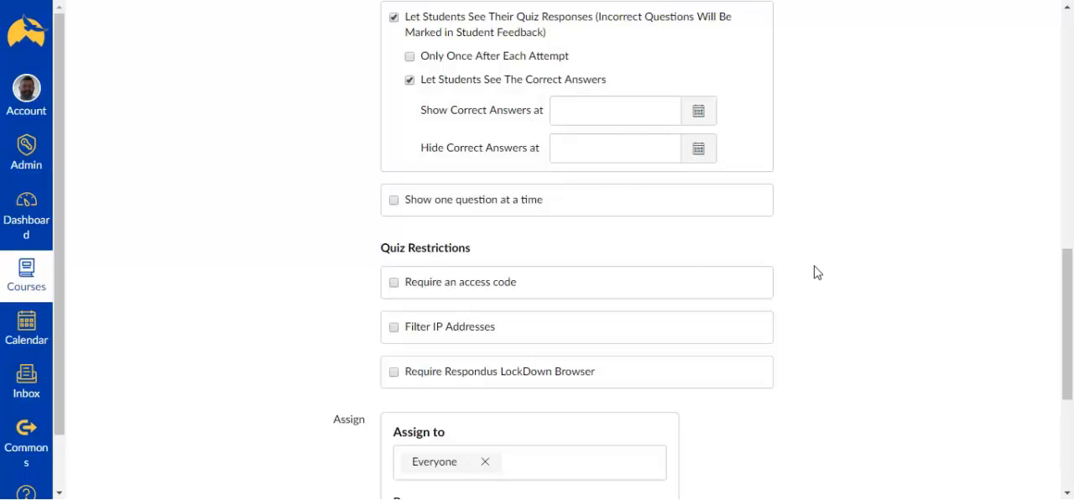
pyautogui.scroll(-1, 818, 266)
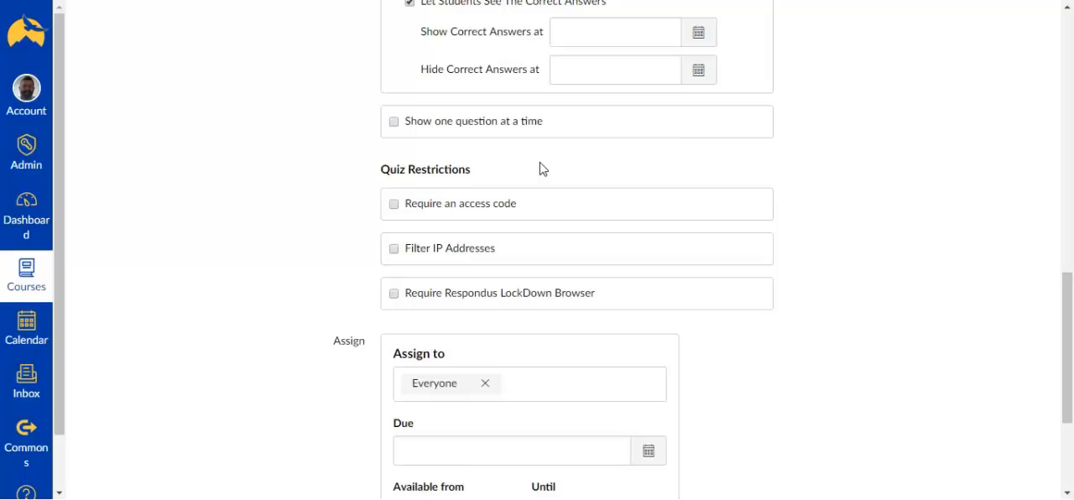
pyautogui.scroll(-1, 552, 169)
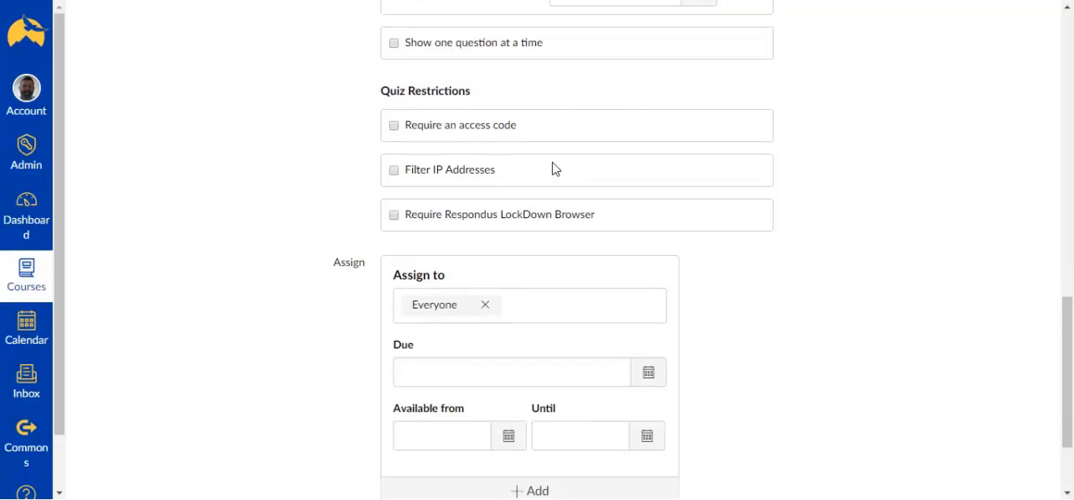
pyautogui.click(394, 127)
pyautogui.click(444, 159)
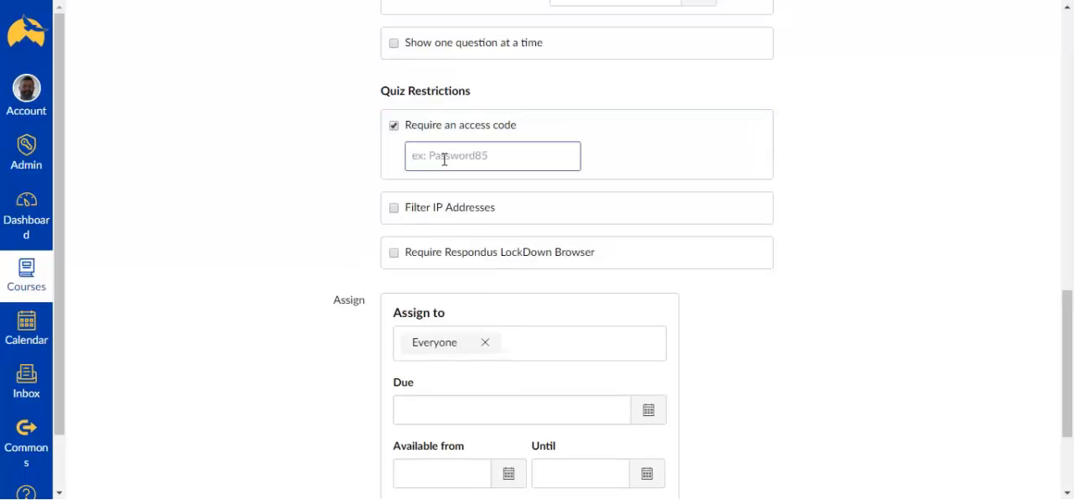
pyautogui.write('456')
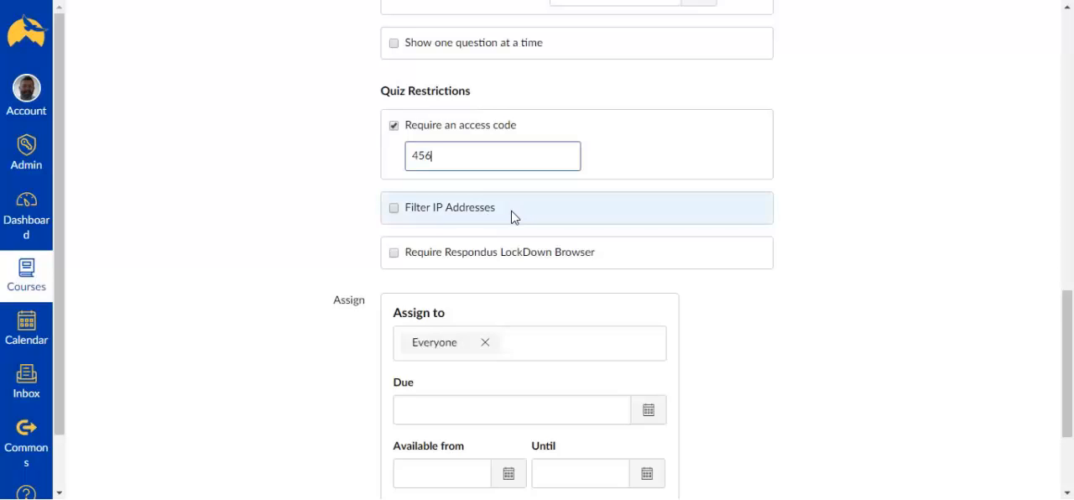
pyautogui.scroll(-1, 513, 218)
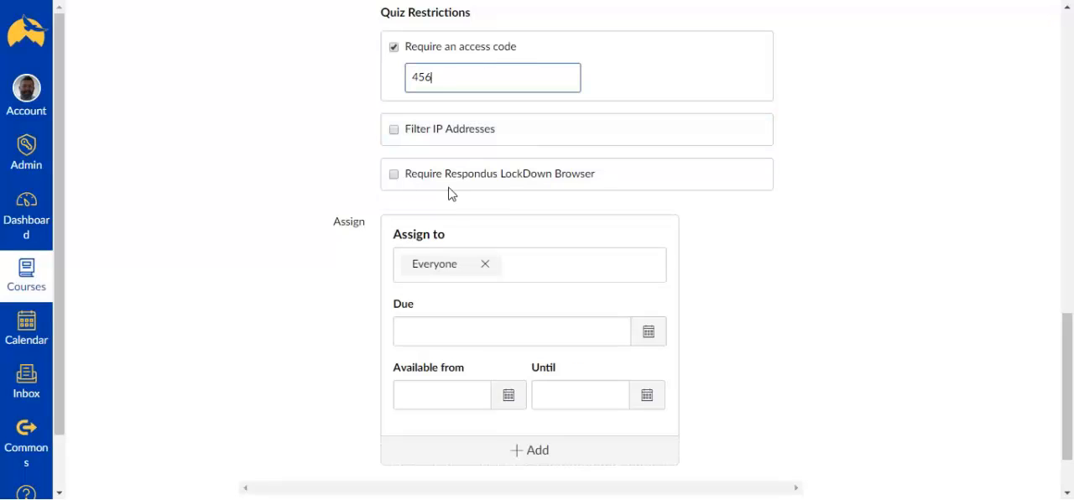
pyautogui.click(391, 178)
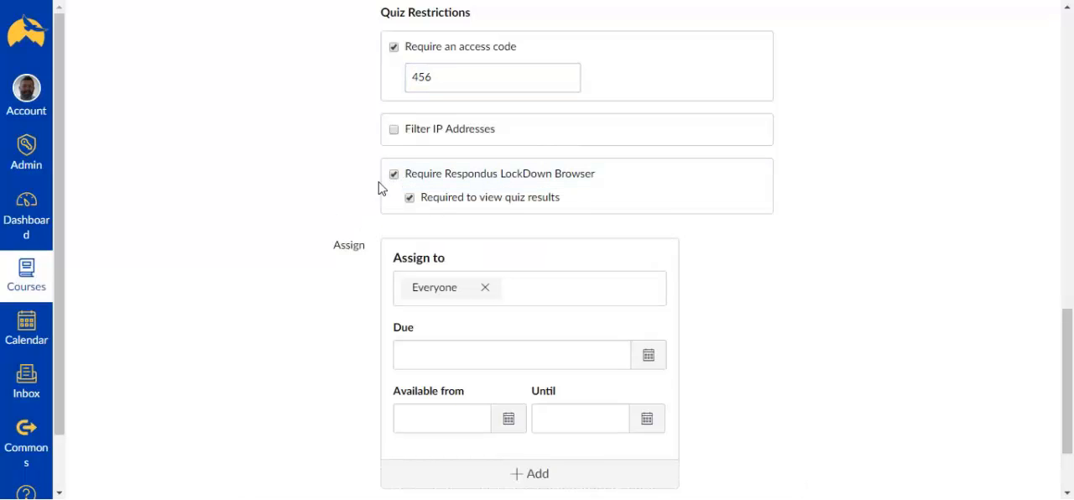
# Step: Set the quiz's due date to April 27, 2018 at 5:00 pm
pyautogui.scroll(-1, 341, 193)
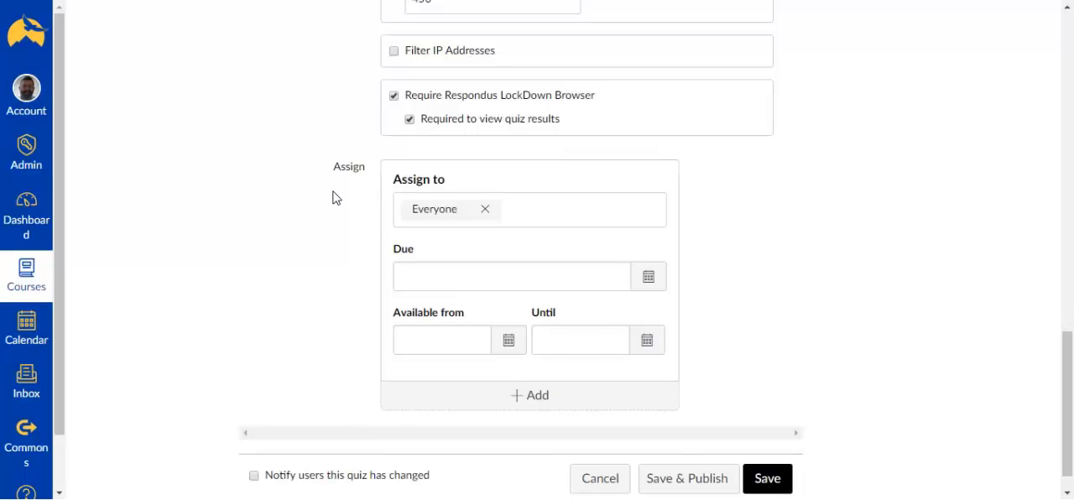
pyautogui.scroll(-1, 336, 199)
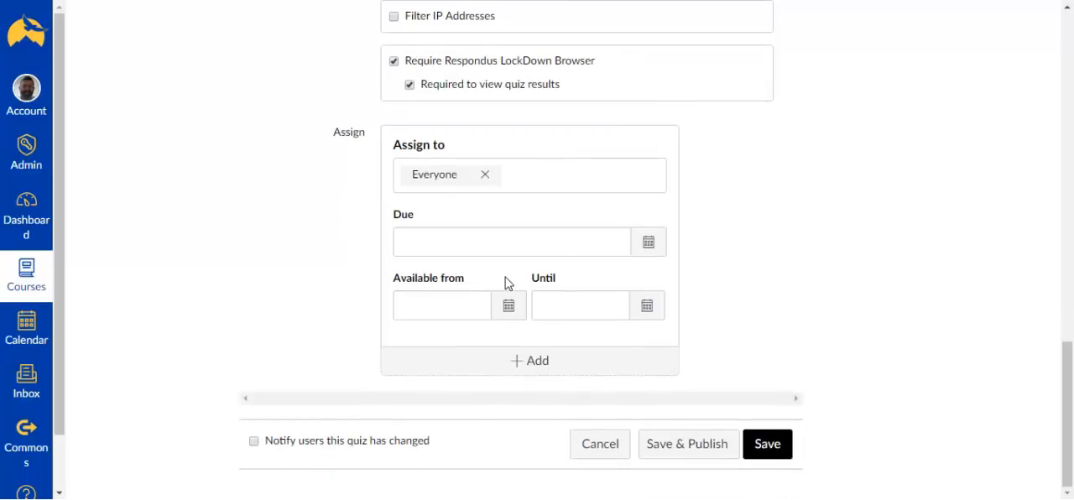
pyautogui.click(650, 246)
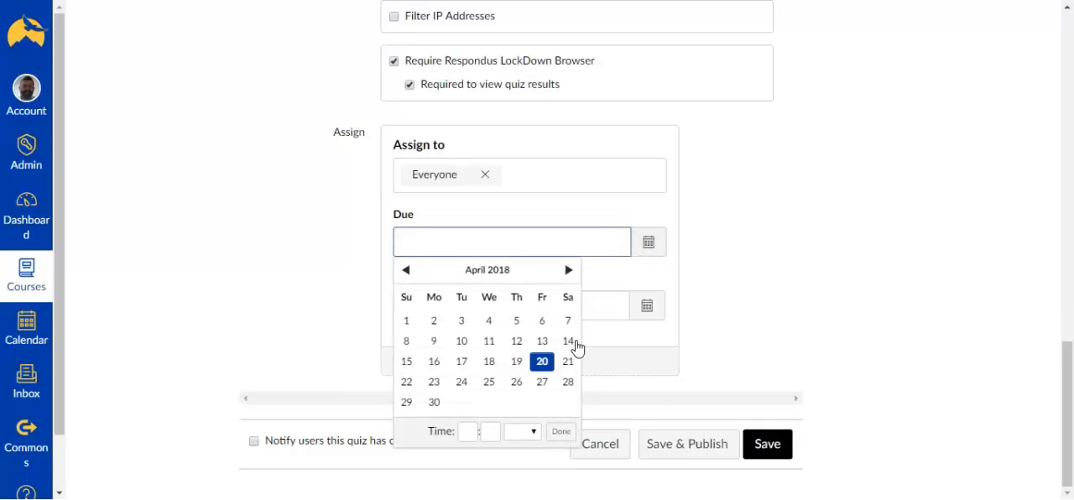
pyautogui.click(539, 385)
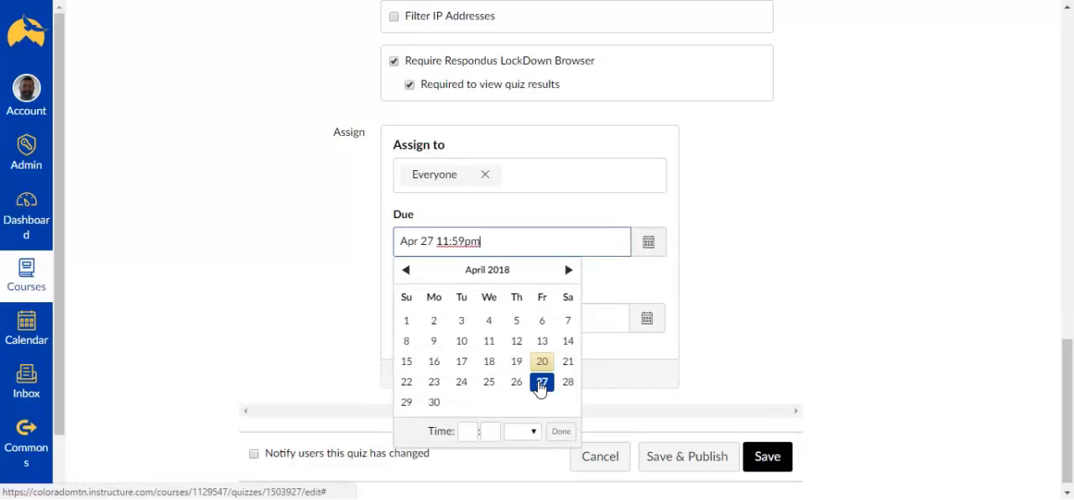
pyautogui.click(462, 432)
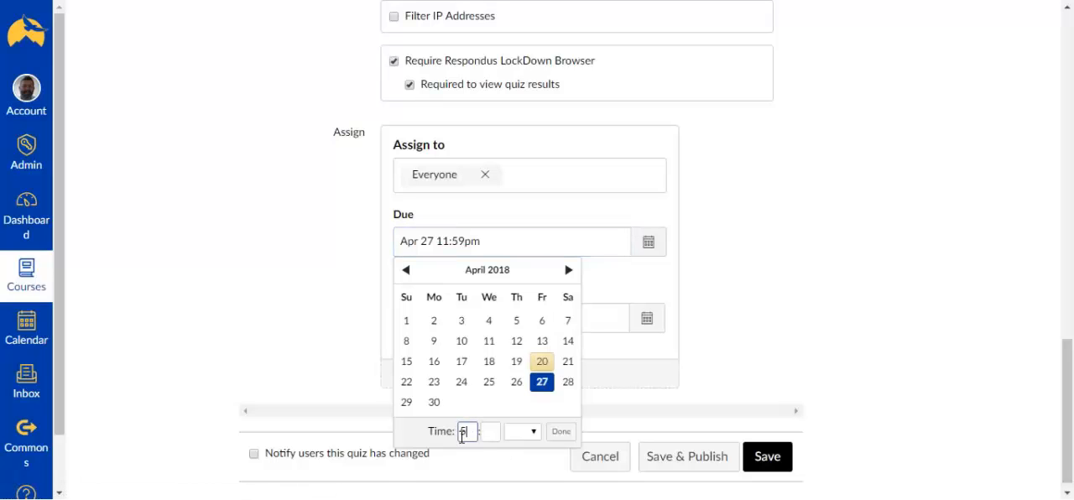
pyautogui.click(481, 432)
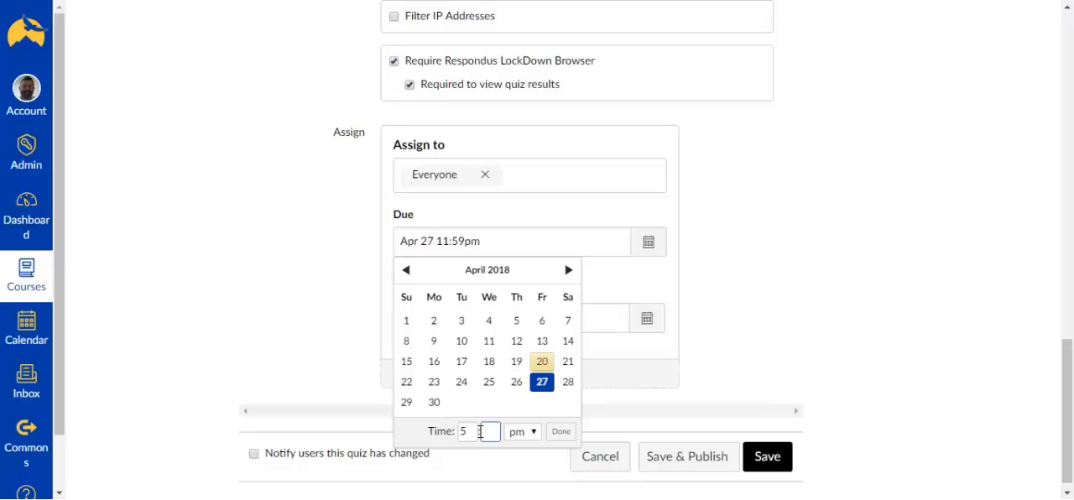
pyautogui.click(562, 432)
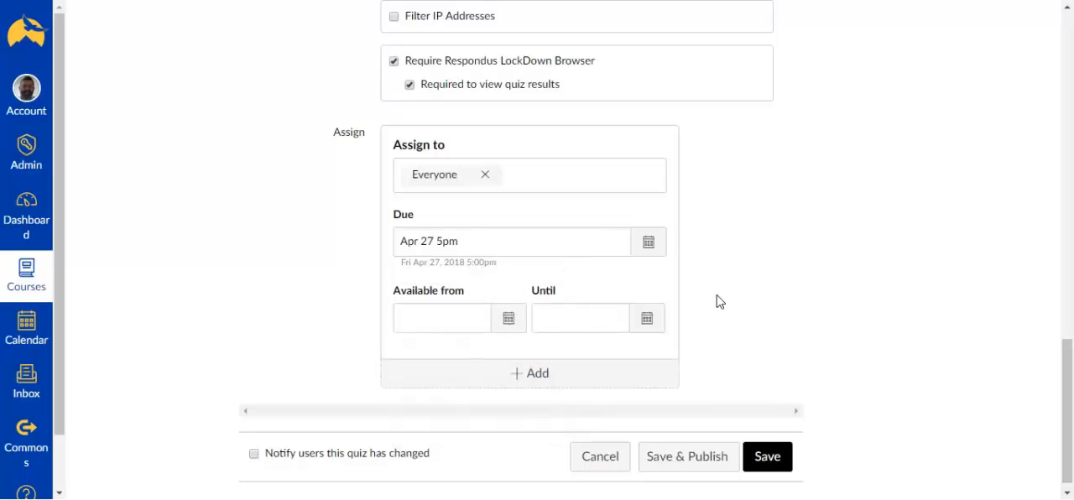
# Step: Make the quiz available from April 23 at 12 am until April 28 at 11:59 pm
pyautogui.scroll(-1, 714, 302)
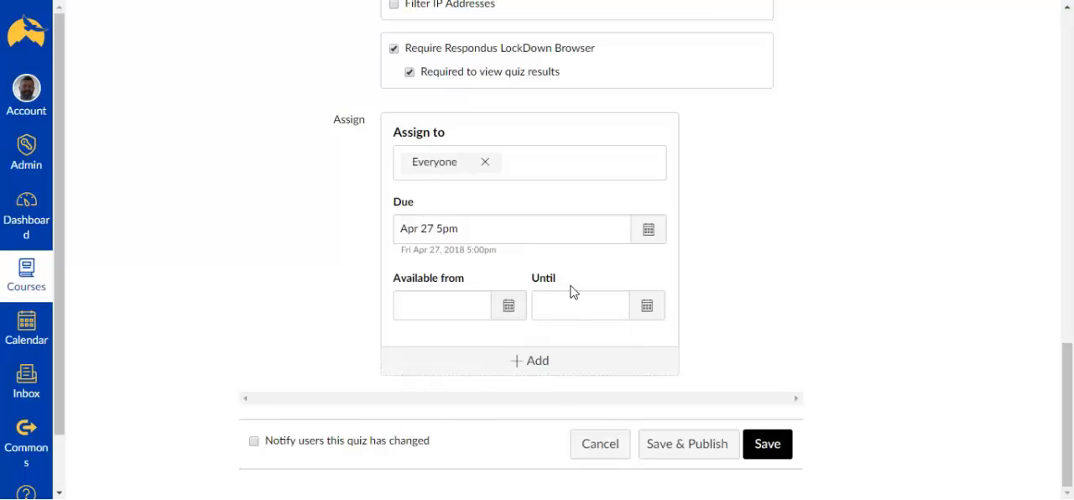
pyautogui.click(507, 309)
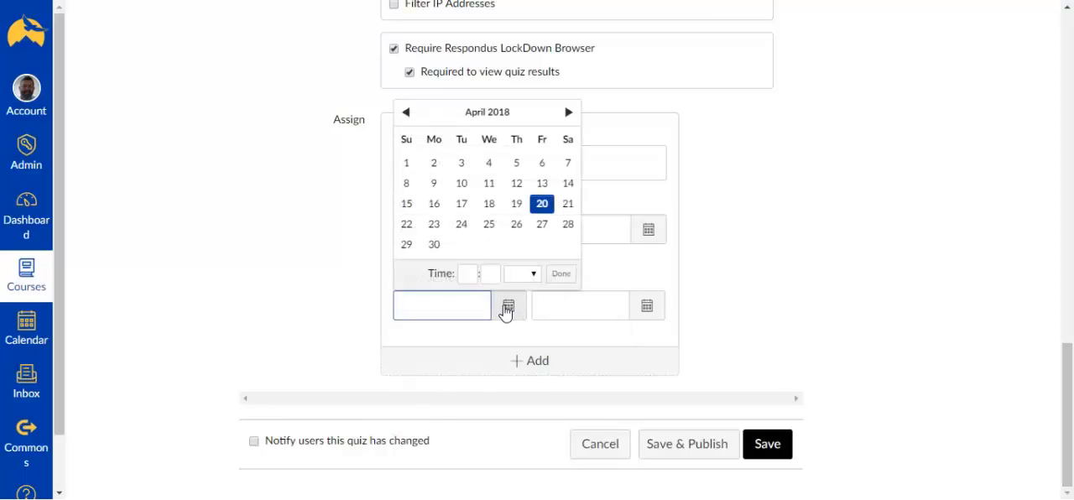
pyautogui.click(434, 224)
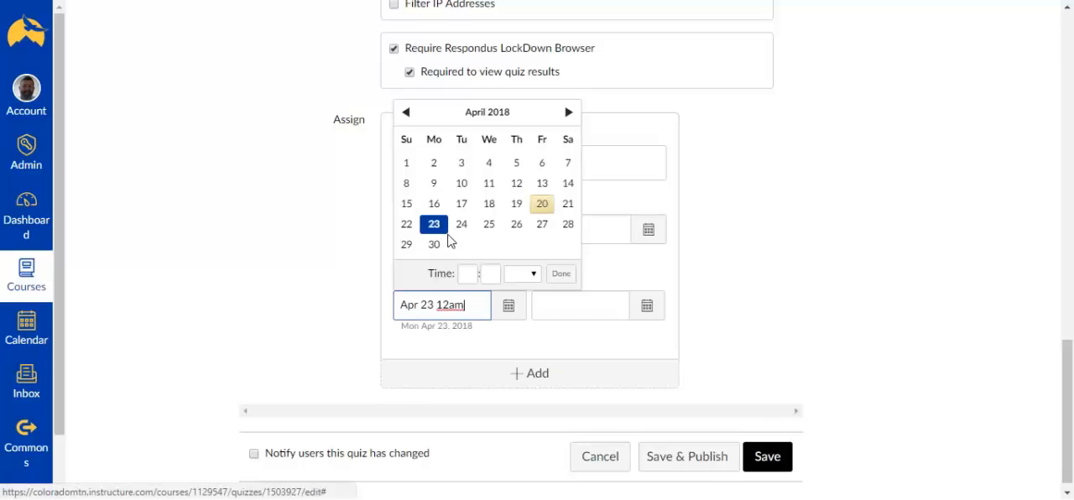
pyautogui.click(647, 307)
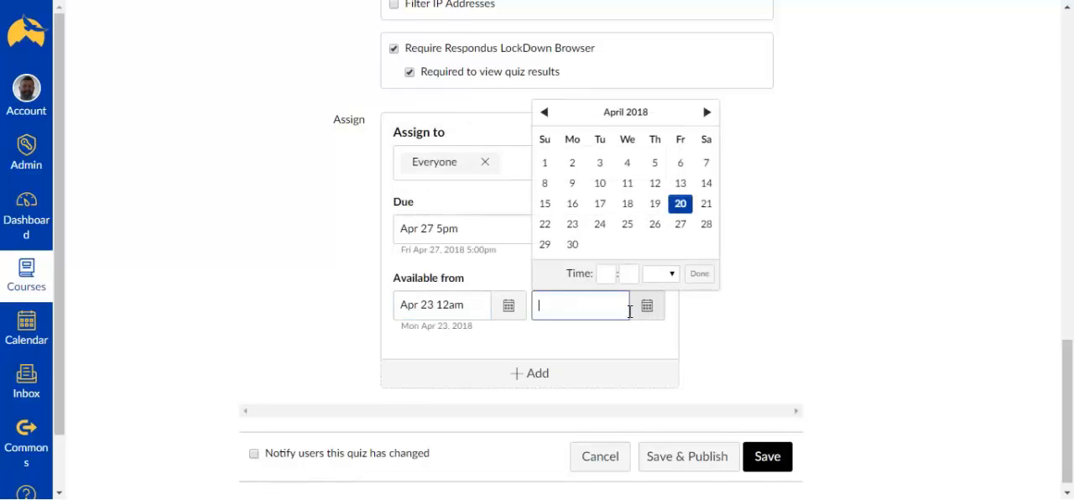
pyautogui.click(705, 227)
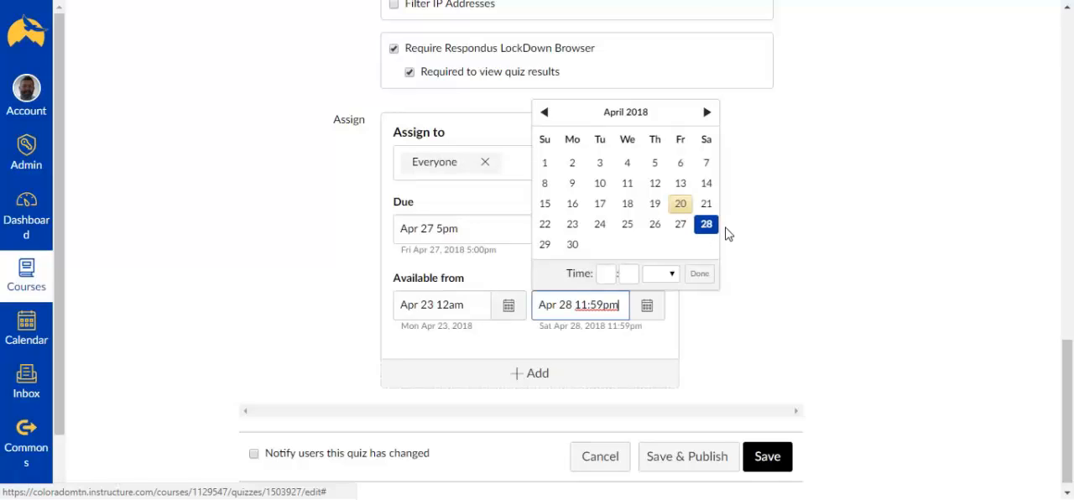
pyautogui.click(839, 281)
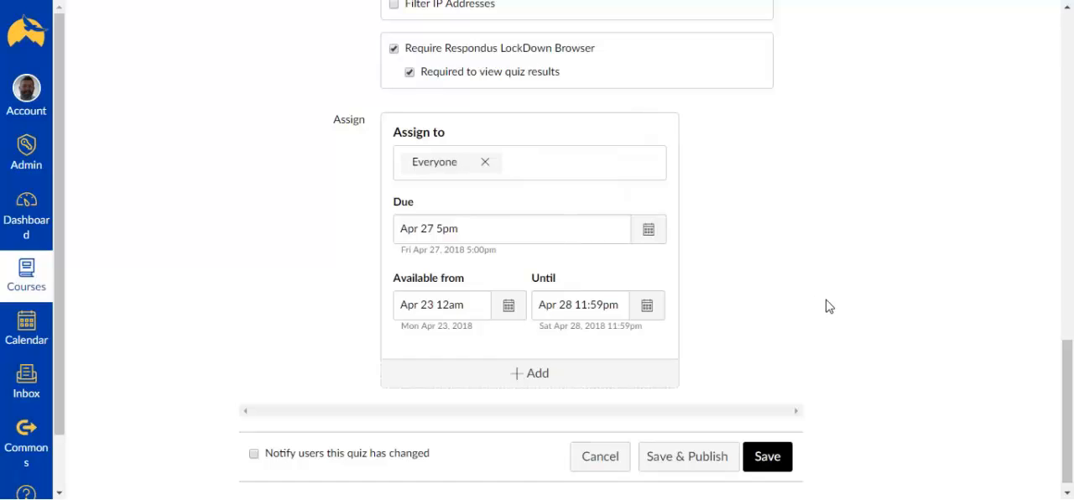
# Step: Review the Week 6 quiz settings and save the quiz without publishing it
pyautogui.scroll(5, 839, 300)
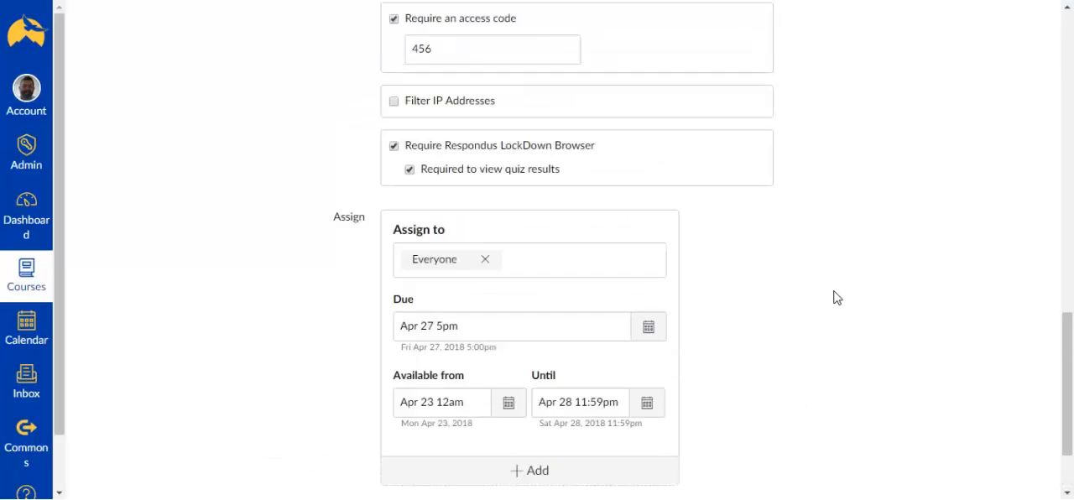
pyautogui.scroll(10, 835, 297)
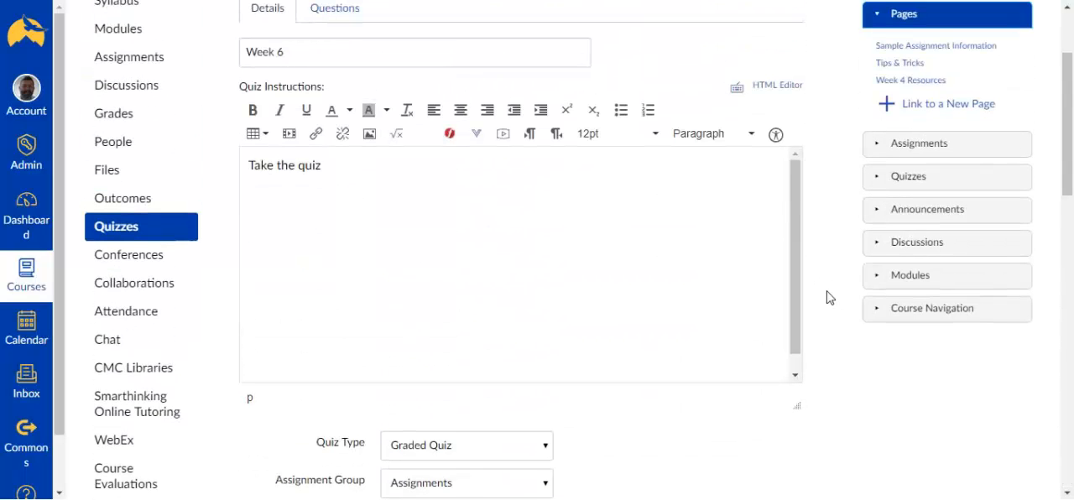
pyautogui.scroll(2, 819, 302)
pyautogui.scroll(-11, 819, 302)
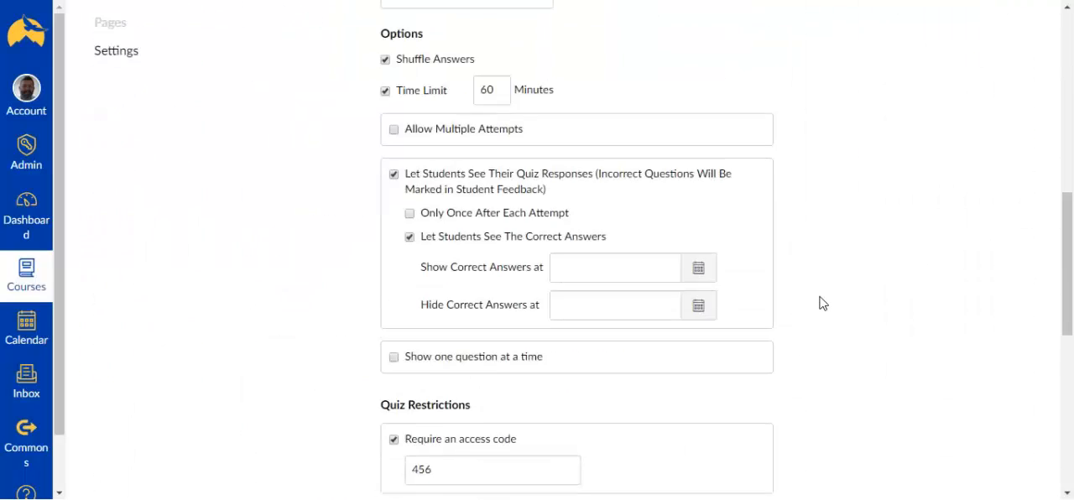
pyautogui.scroll(-3, 819, 302)
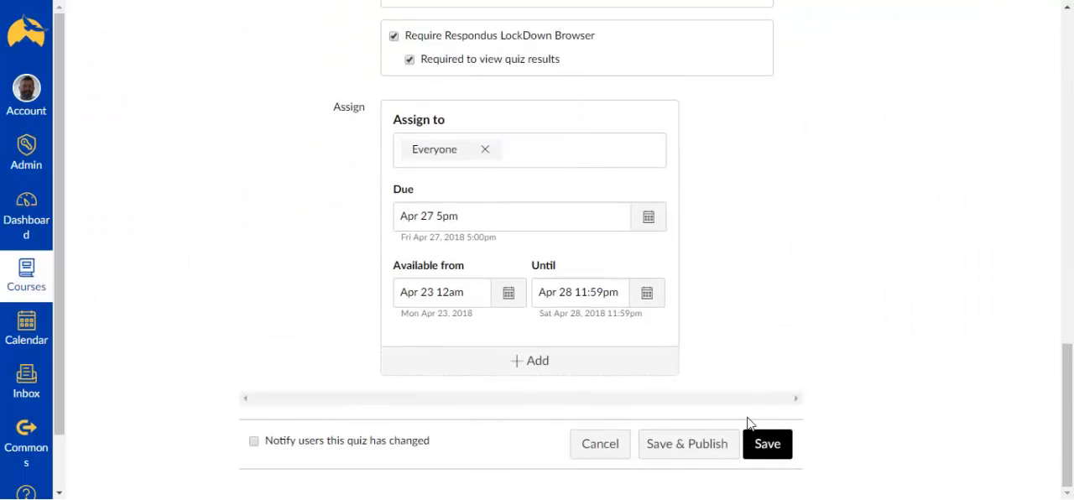
pyautogui.click(766, 446)
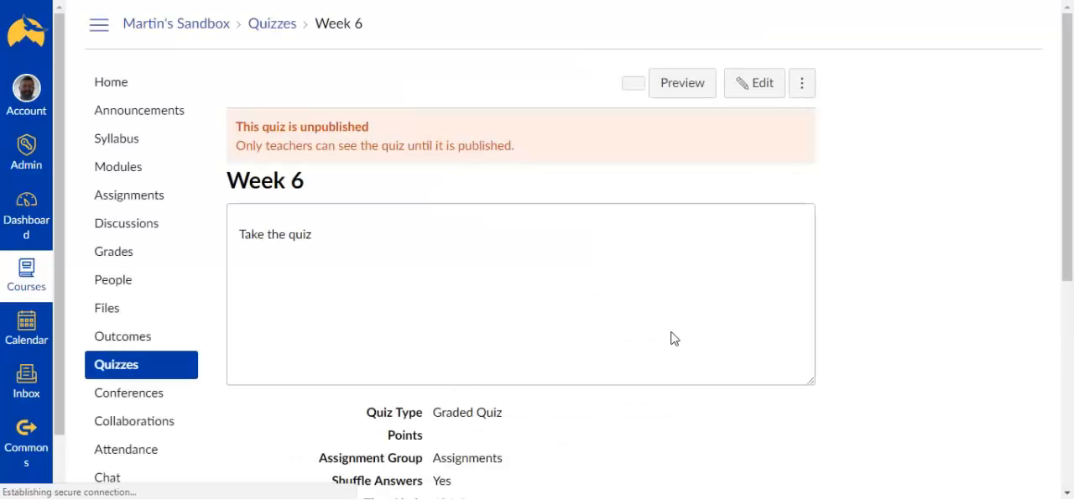
# Step: Check the saved quiz summary, and reopen the Week 6 quiz for editing at its questions
pyautogui.scroll(-4, 674, 430)
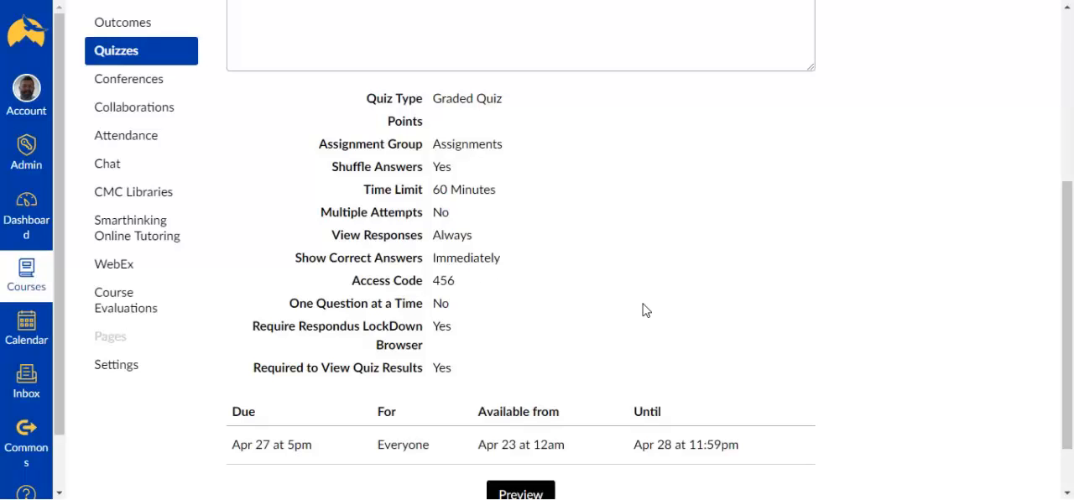
pyautogui.scroll(4, 644, 310)
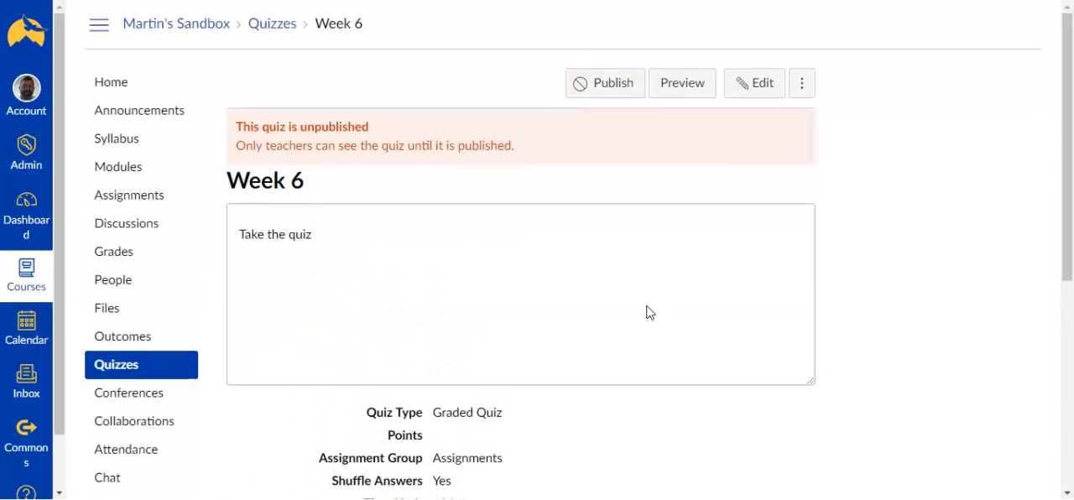
pyautogui.click(749, 98)
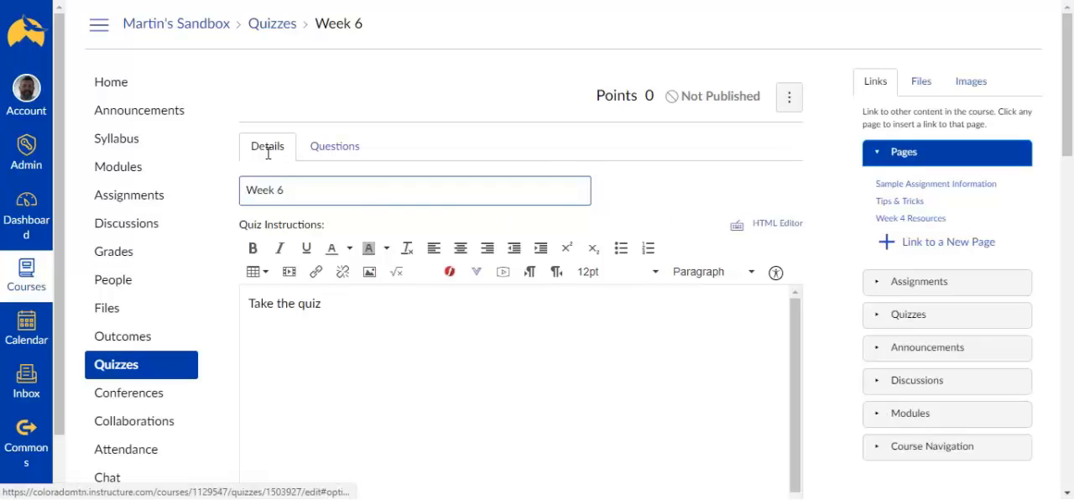
pyautogui.click(335, 148)
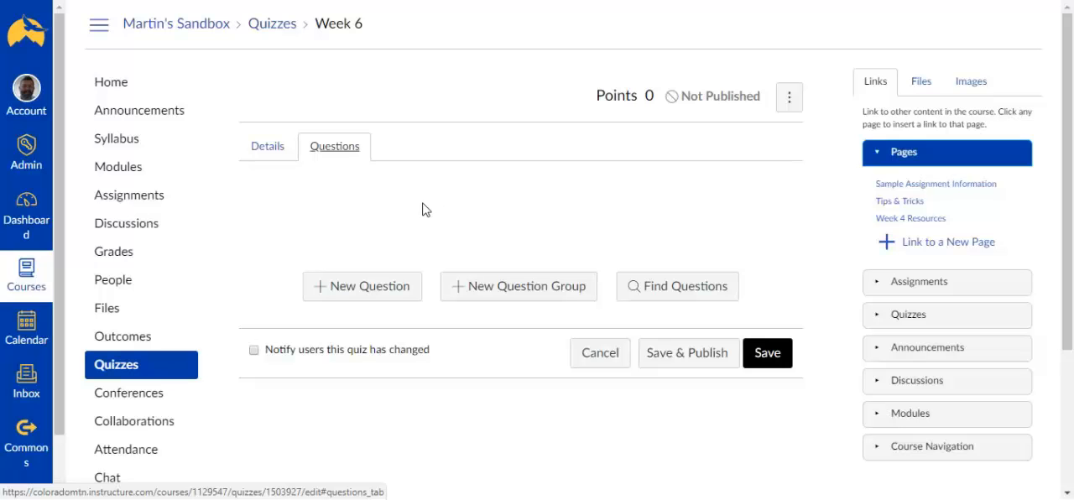
# Step: Start a new question named "Dogs" and keep its type as Multiple Choice
pyautogui.scroll(-1, 396, 221)
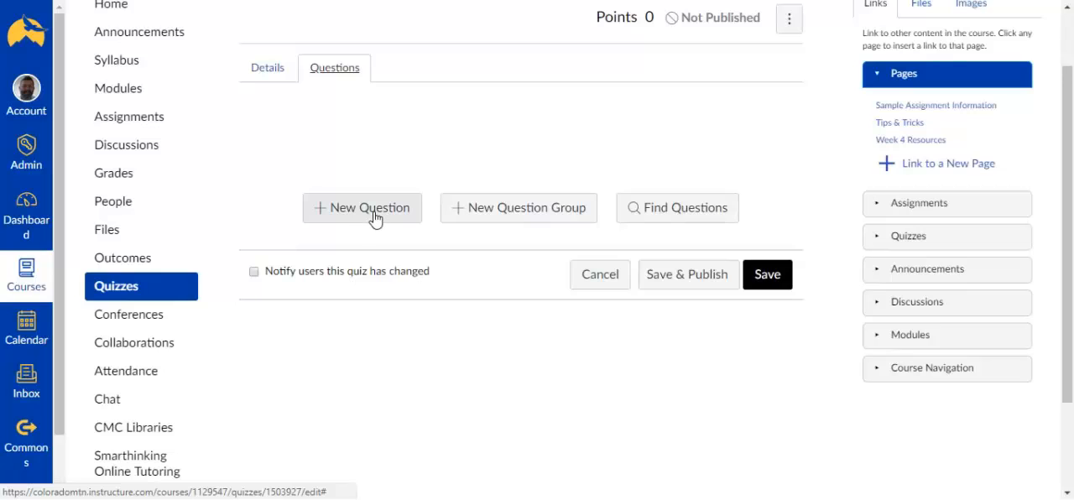
pyautogui.click(375, 216)
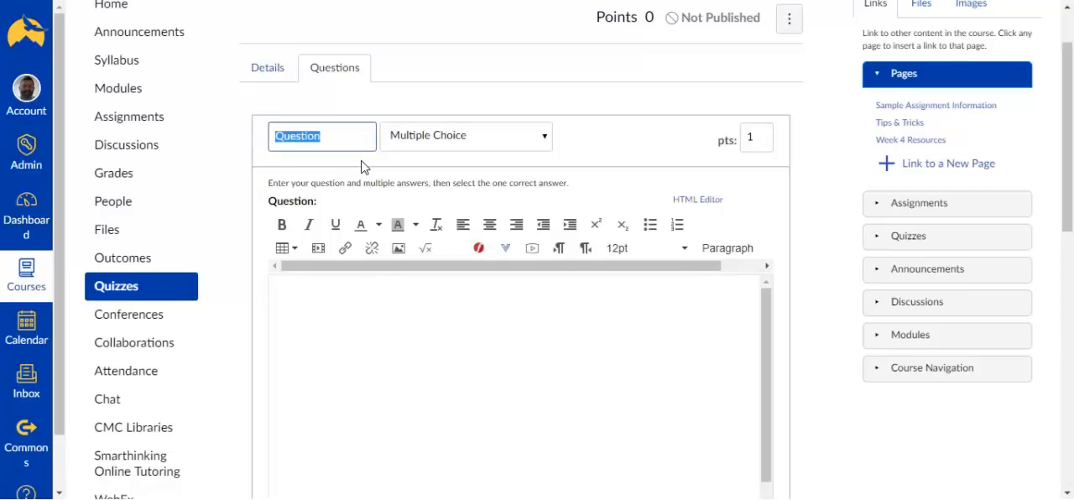
pyautogui.write('Dogs')
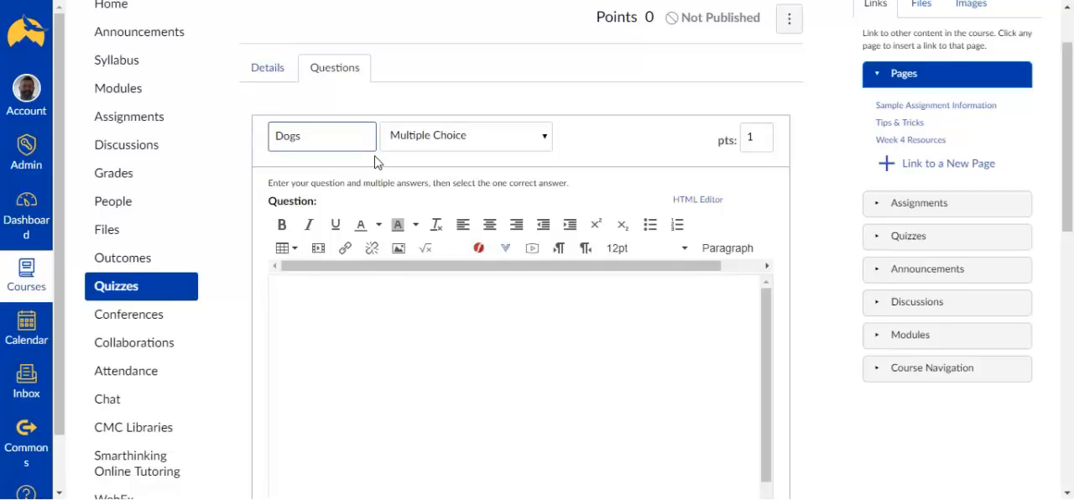
pyautogui.click(430, 141)
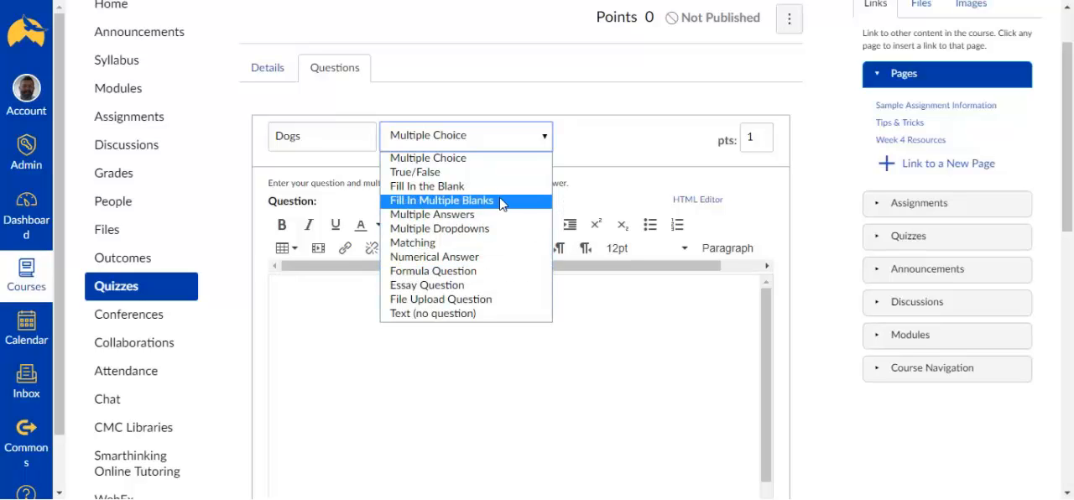
pyautogui.click(615, 152)
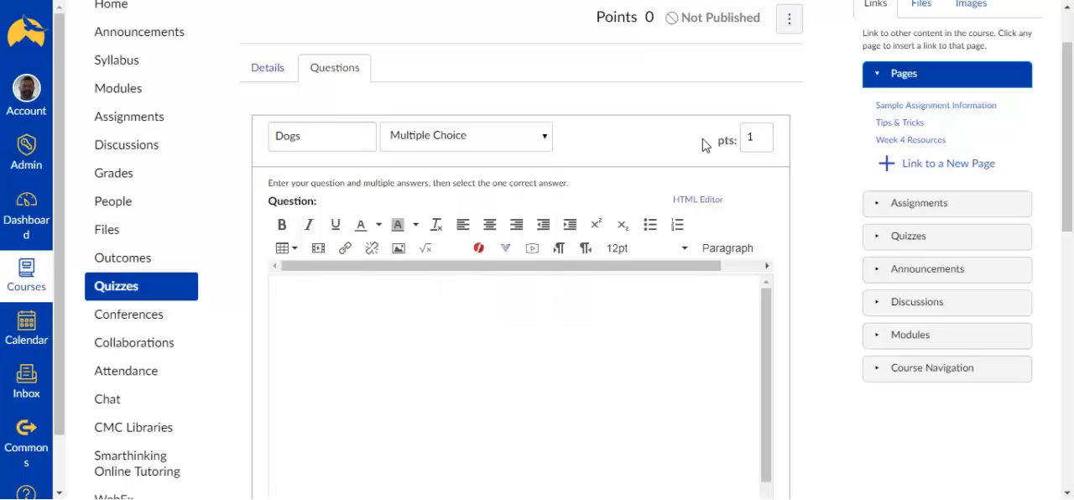
# Step: Enter "How many dogs do I have?" as the text of the Dogs question
pyautogui.scroll(-1, 683, 143)
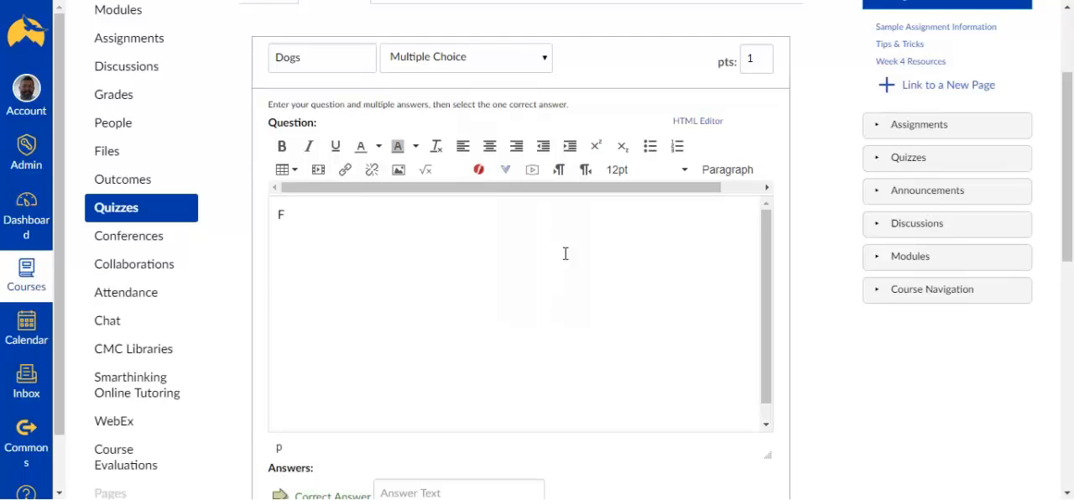
pyautogui.write('How many dogs')
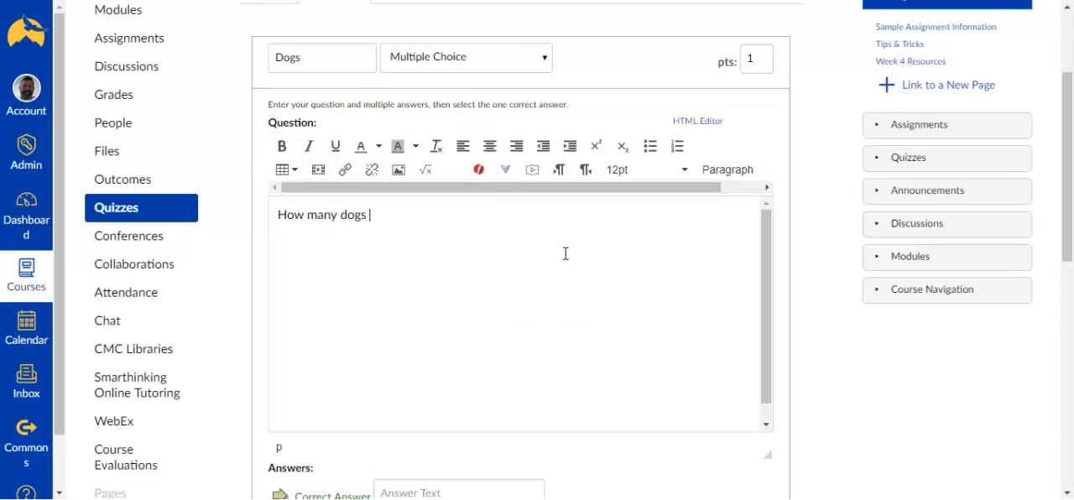
pyautogui.write(' do I have?')
# Step: Enter 1 as the correct answer of the Dogs question and 2, 3 and 4 as the other possible answers
pyautogui.scroll(-1, 537, 240)
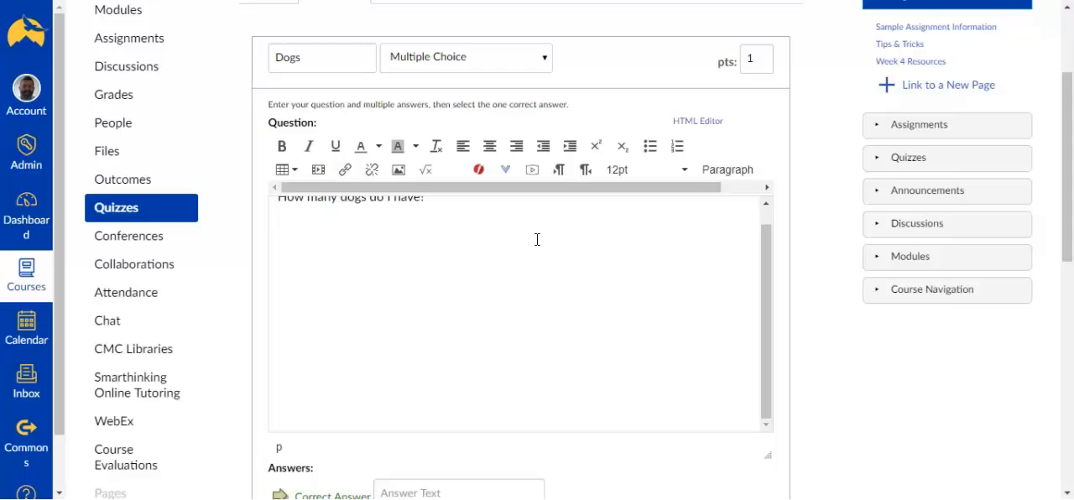
pyautogui.scroll(-2, 714, 364)
pyautogui.scroll(-4, 730, 372)
pyautogui.scroll(2, 563, 167)
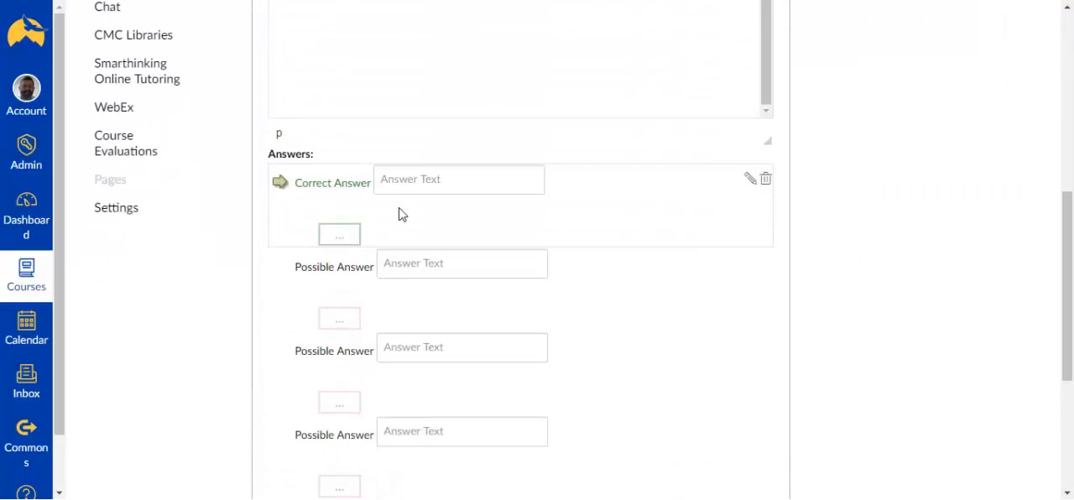
pyautogui.click(433, 182)
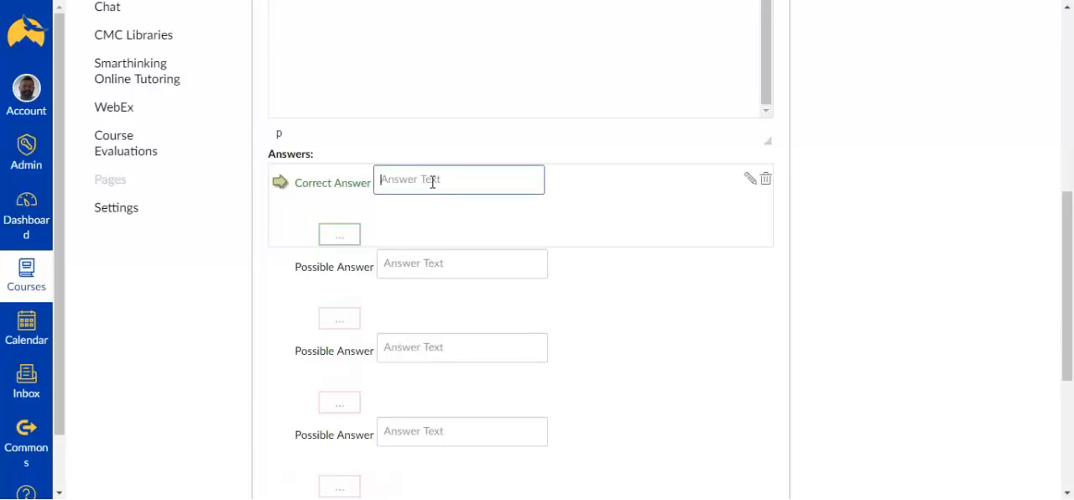
pyautogui.write('1')
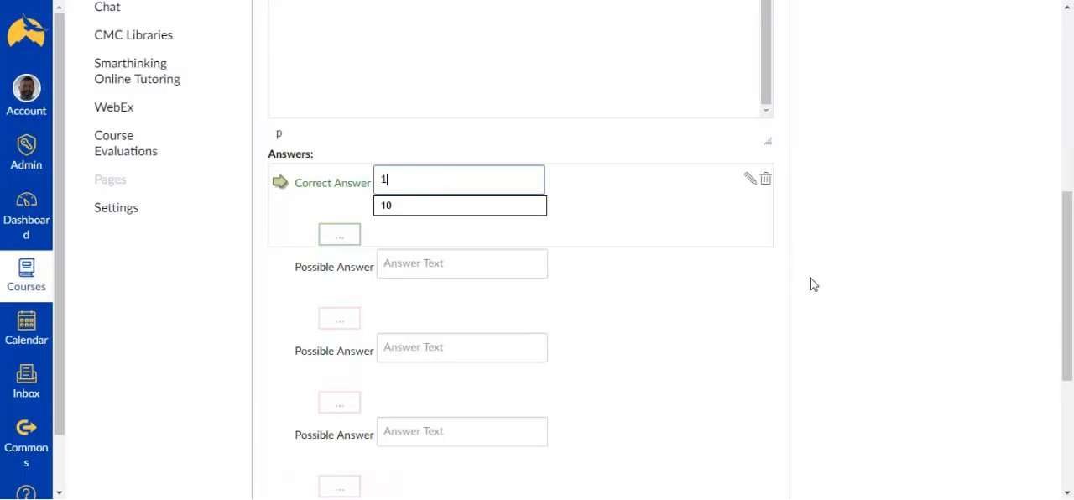
pyautogui.click(518, 263)
pyautogui.write('2')
pyautogui.click(431, 358)
pyautogui.write('3')
pyautogui.scroll(-2, 451, 355)
pyautogui.click(469, 282)
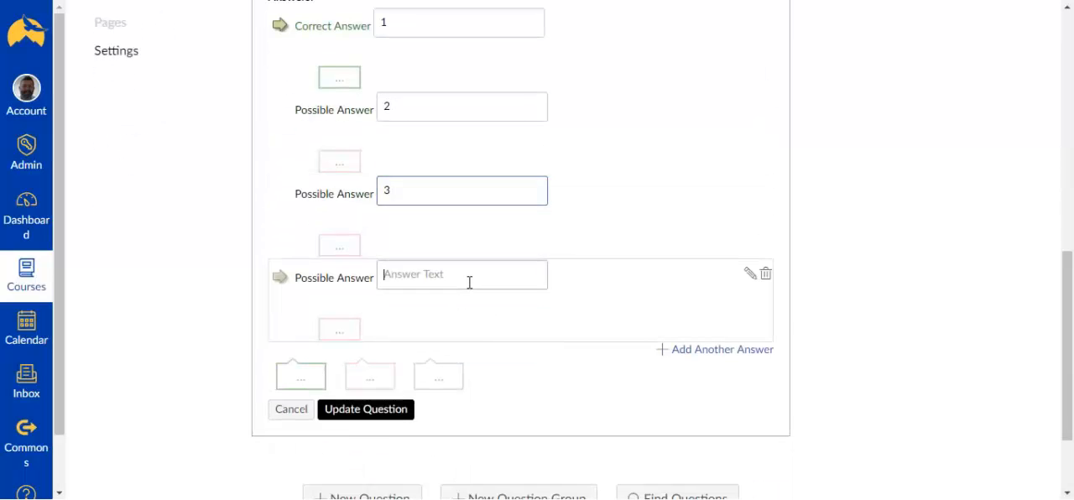
pyautogui.write('4')
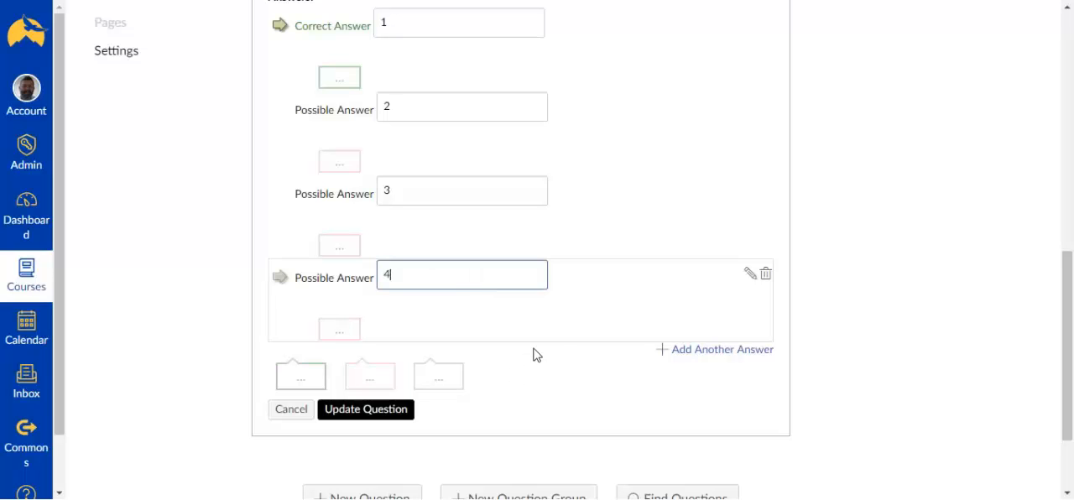
# Step: Add a fifth possible answer, 5, to the Dogs question and update the question
pyautogui.click(700, 356)
pyautogui.write('5')
pyautogui.scroll(-3, 567, 349)
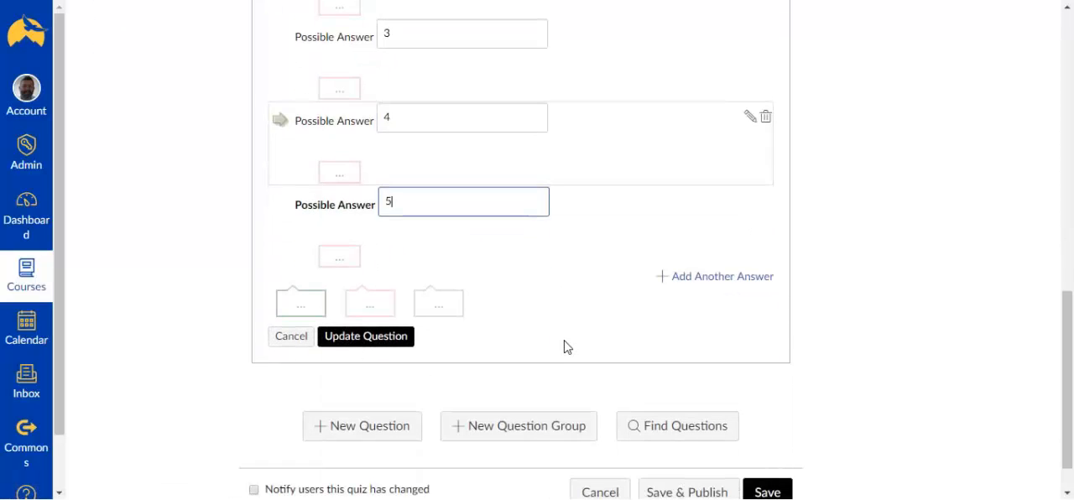
pyautogui.click(397, 345)
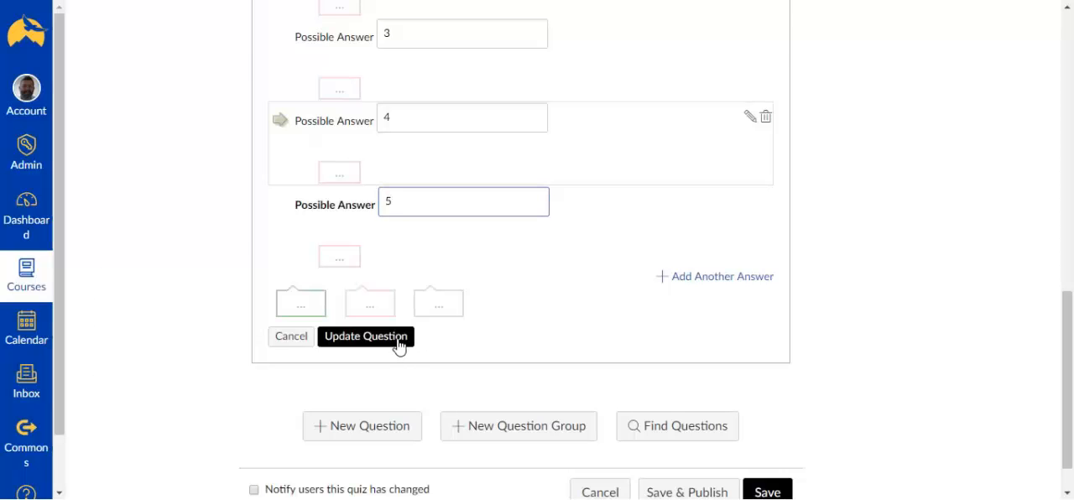
# Step: Start a second question named "Cats" and set its type to True/False
pyautogui.scroll(1, 434, 346)
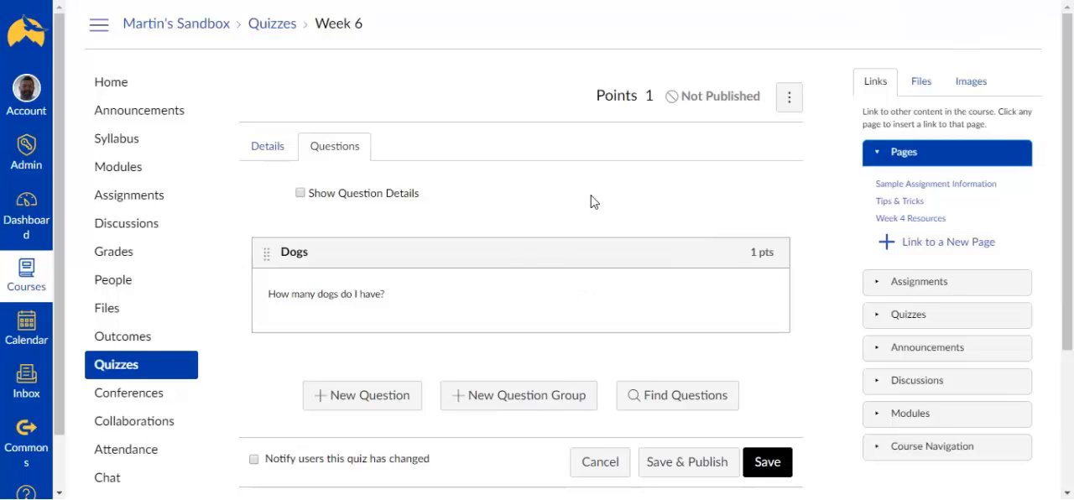
pyautogui.click(363, 399)
pyautogui.scroll(-3, 546, 337)
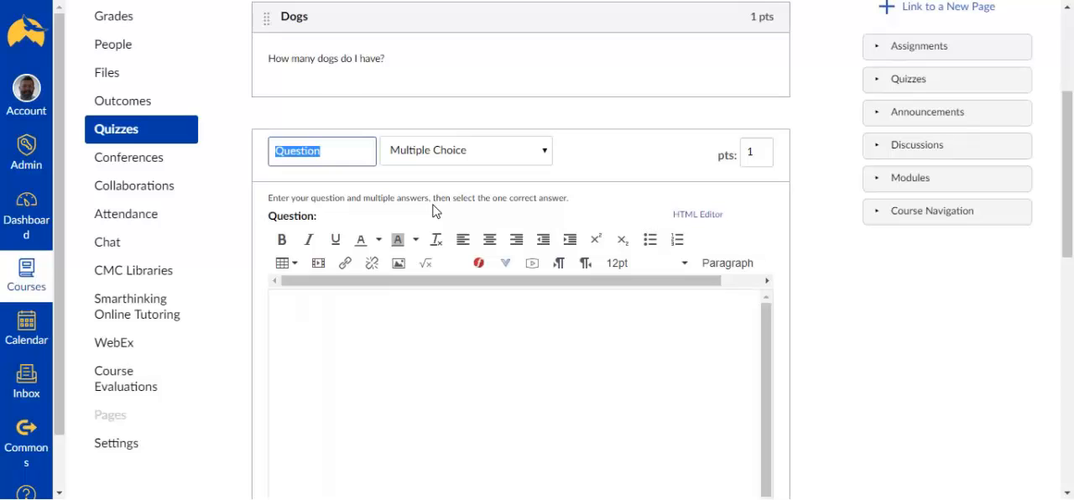
pyautogui.write('Cats')
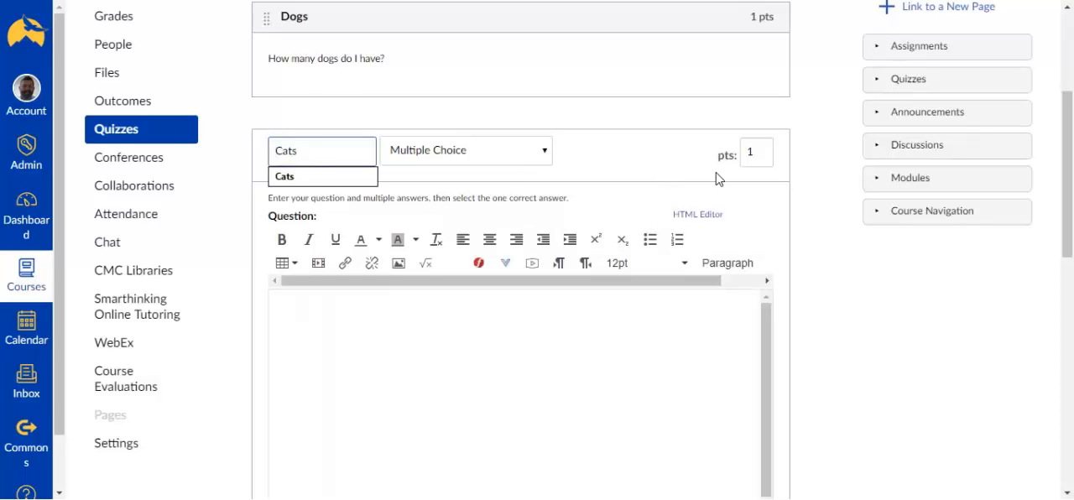
pyautogui.click(543, 152)
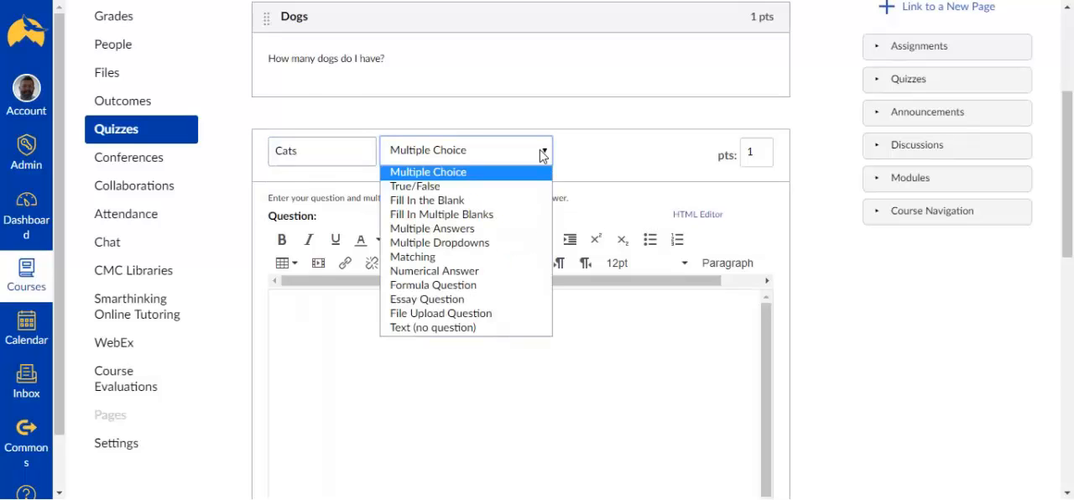
pyautogui.click(476, 192)
# Step: Enter "I have 3 cats." as the Cats question's text and mark False as the correct answer
pyautogui.click(503, 367)
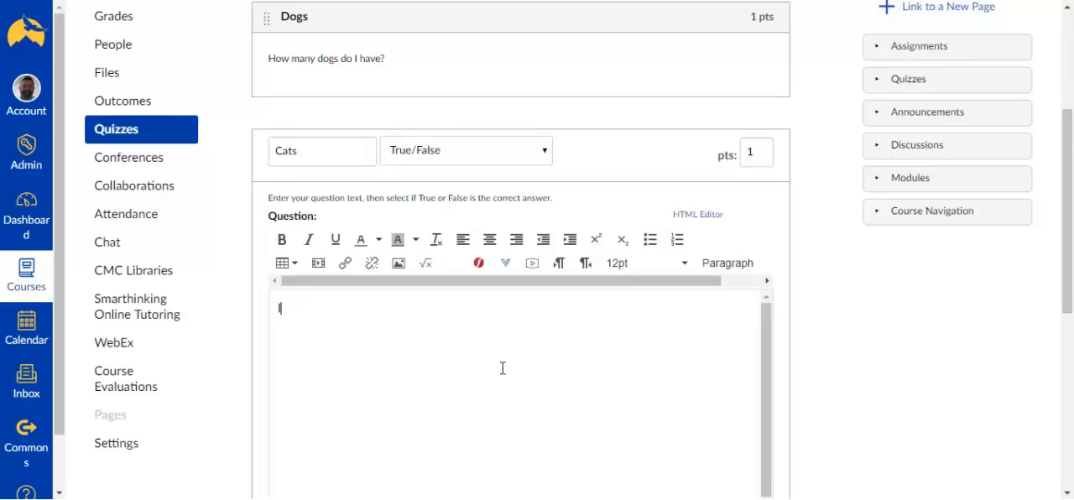
pyautogui.write('I have 3 cats.')
pyautogui.scroll(1, 793, 267)
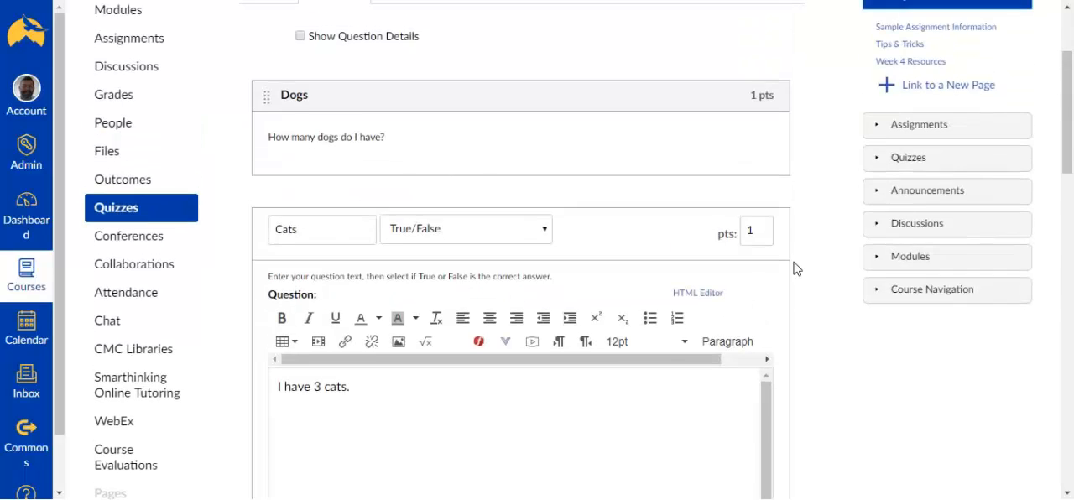
pyautogui.scroll(-6, 796, 268)
pyautogui.scroll(-2, 793, 268)
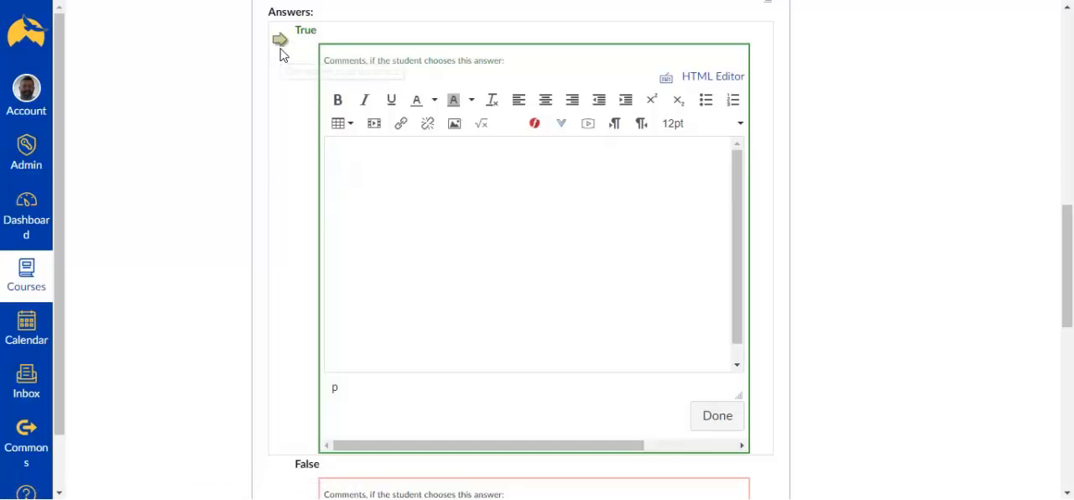
pyautogui.scroll(-3, 283, 67)
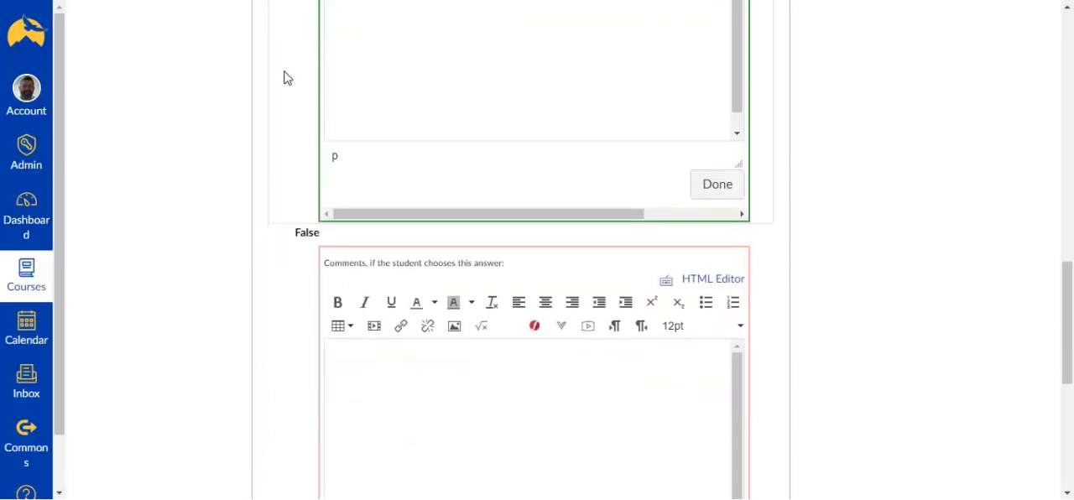
pyautogui.click(278, 240)
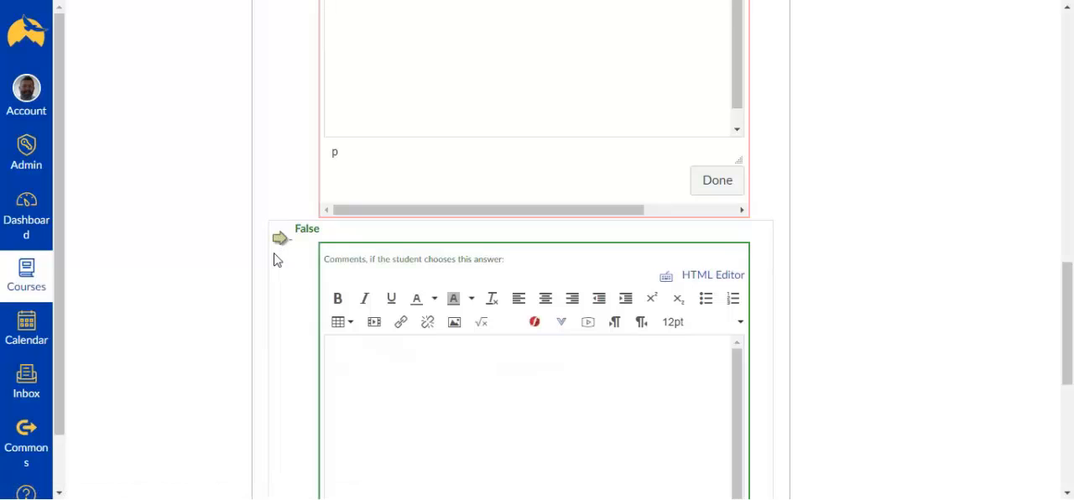
# Step: Add the comment "No, I do not have 3 cats." for students who choose the False answer
pyautogui.click(390, 360)
pyautogui.write('No, I do not have 3 cats.')
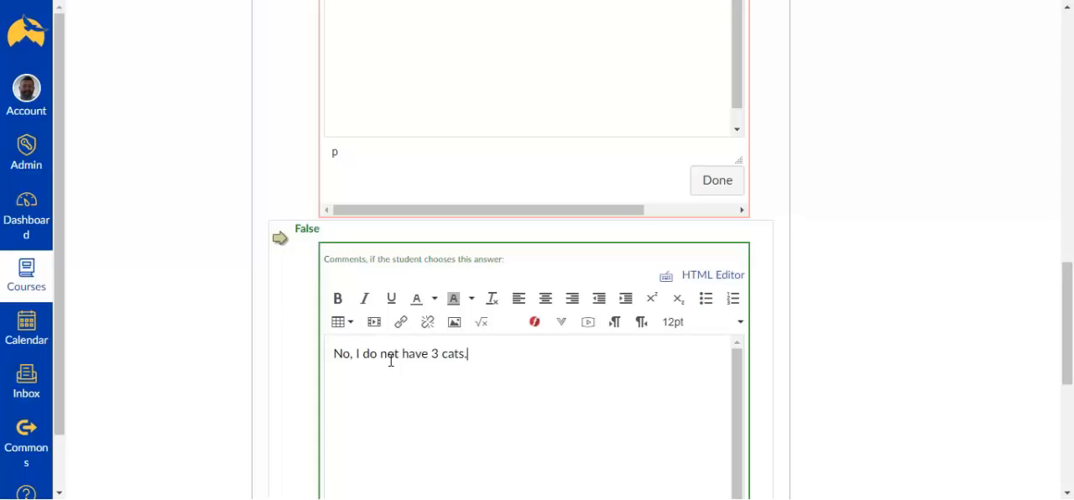
pyautogui.scroll(4, 412, 359)
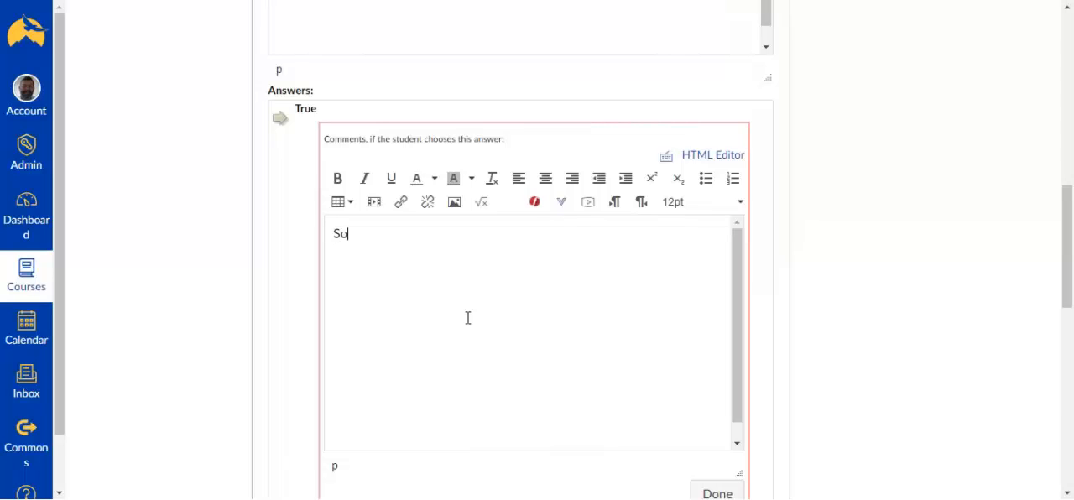
# Step: Update the Cats question, and save and publish the Week 6 quiz
pyautogui.scroll(-2, 532, 319)
pyautogui.scroll(-3, 788, 319)
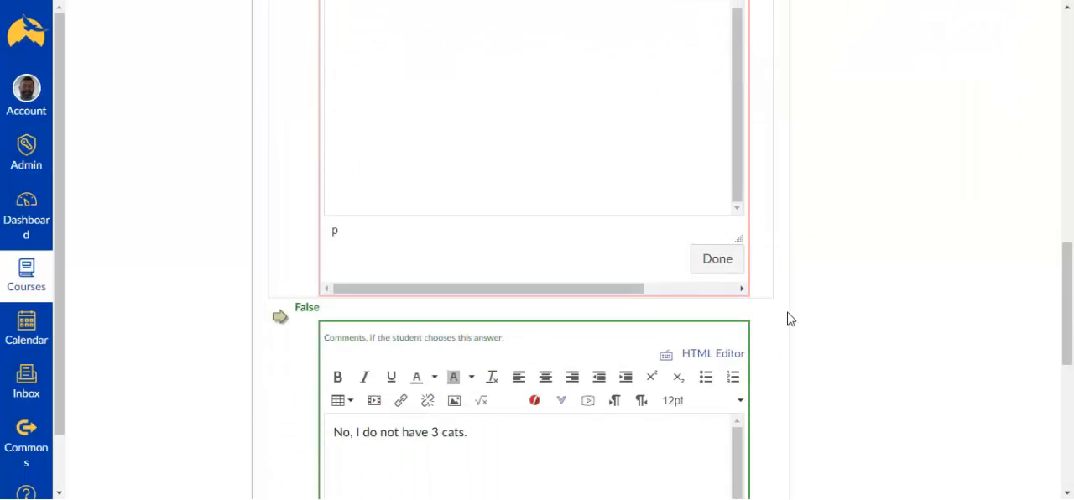
pyautogui.scroll(-6, 789, 319)
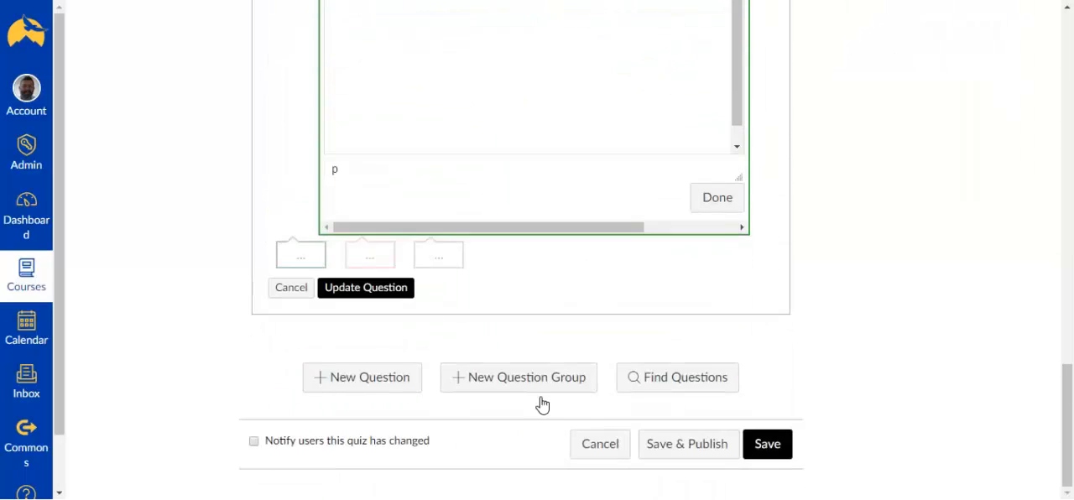
pyautogui.click(380, 288)
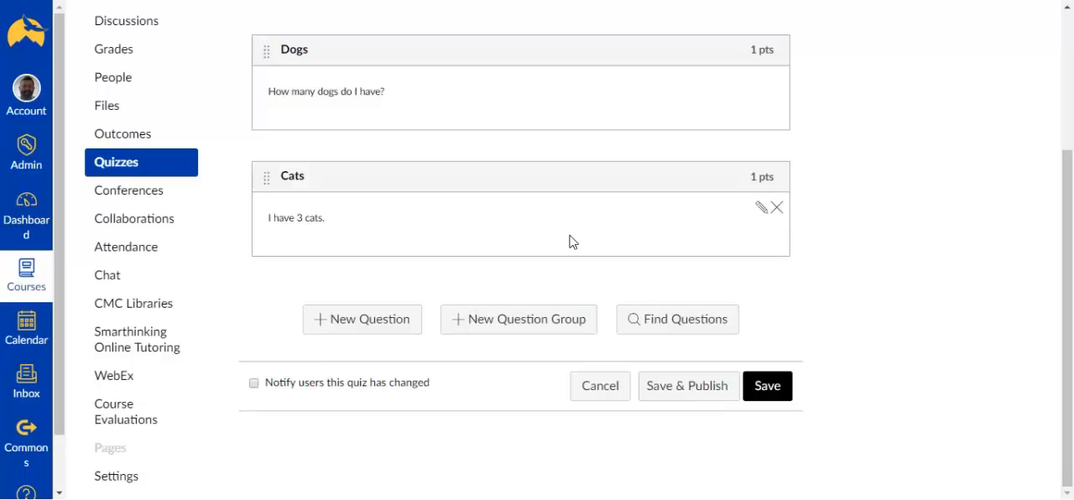
pyautogui.click(698, 387)
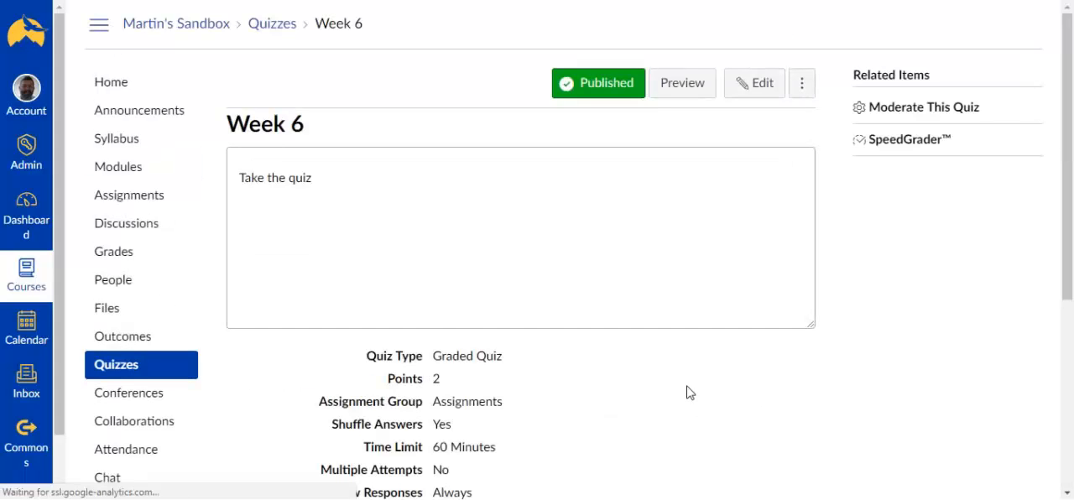
# Step: Preview the published quiz and answer 1 to the question about how many dogs
pyautogui.click(688, 96)
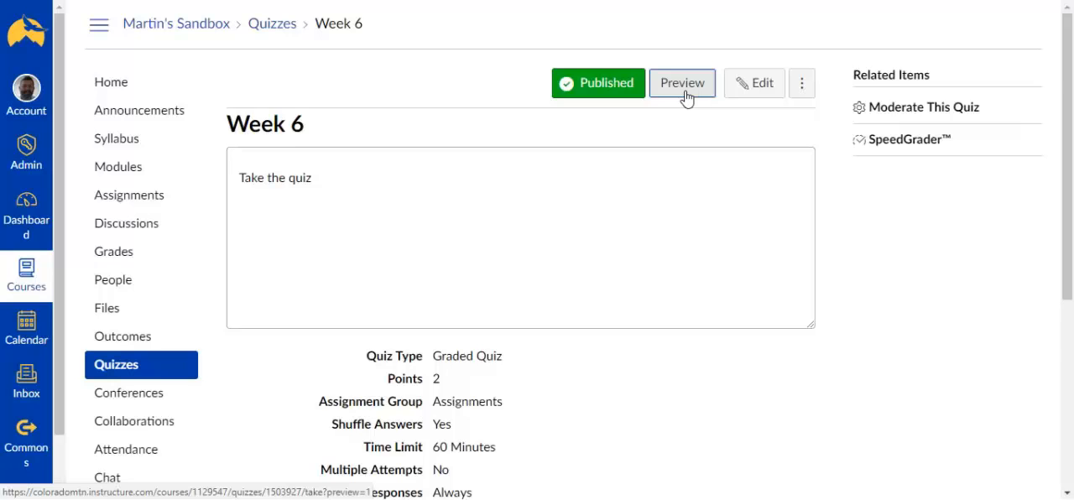
pyautogui.scroll(-2, 651, 205)
pyautogui.scroll(-1, 651, 205)
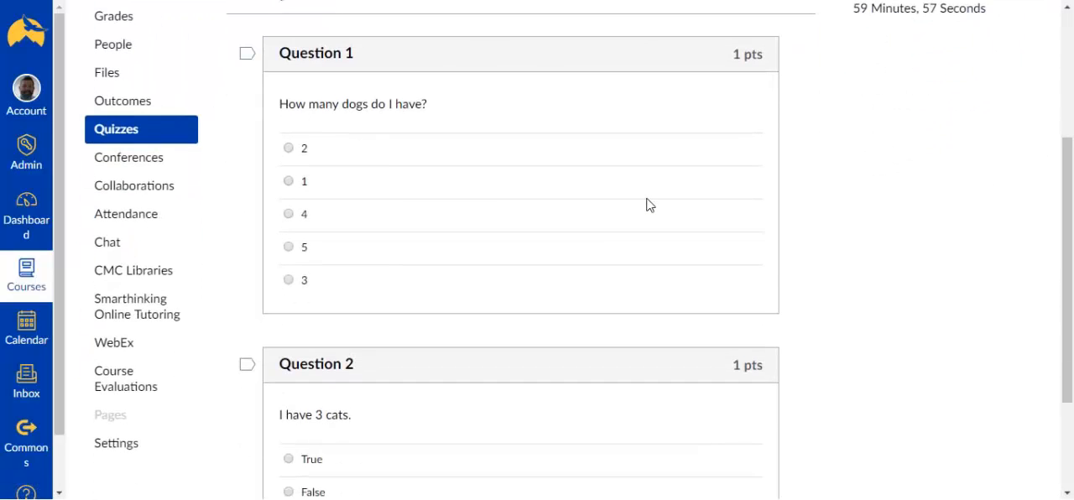
pyautogui.scroll(-2, 647, 208)
pyautogui.scroll(2, 647, 208)
pyautogui.click(288, 186)
# Step: Answer True to the cats question, submit the preview quiz and review the submission page
pyautogui.scroll(-2, 386, 210)
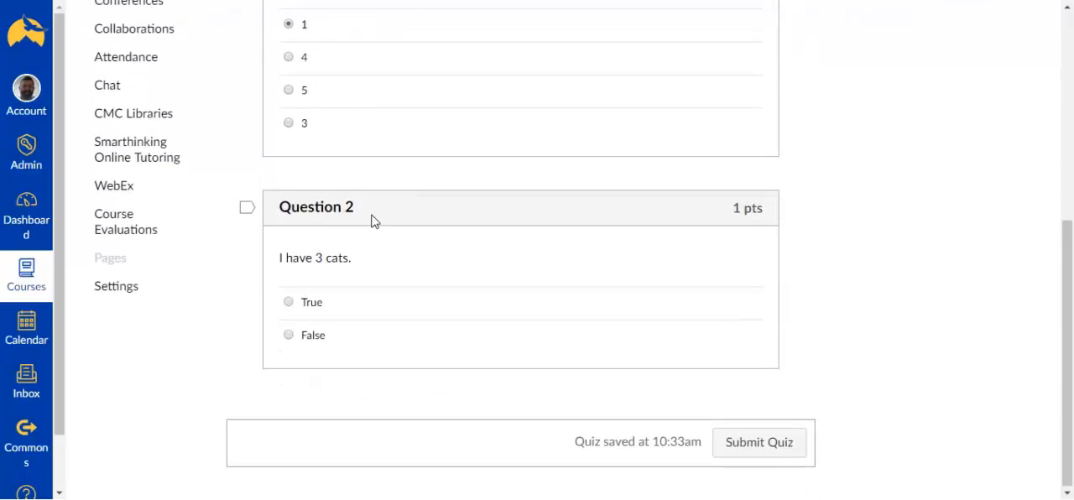
pyautogui.click(289, 304)
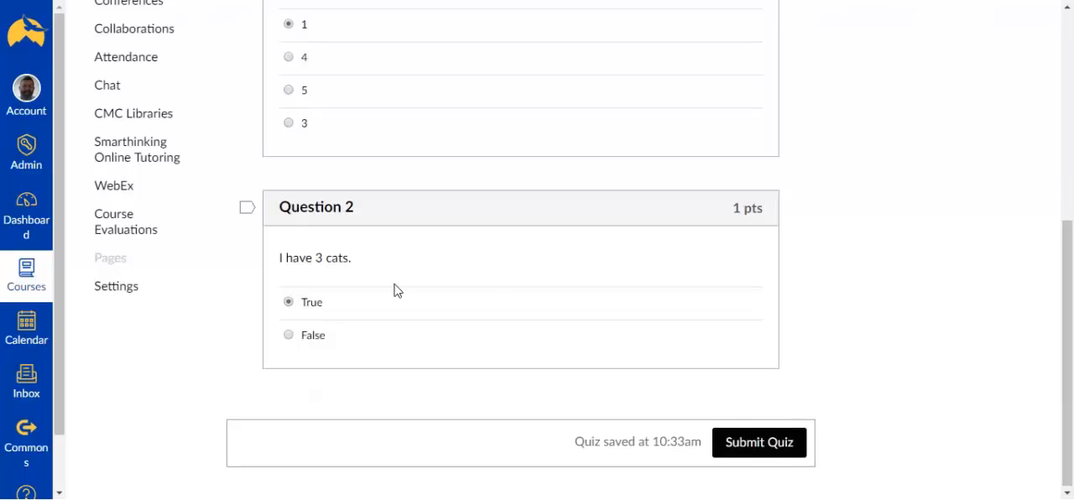
pyautogui.click(744, 450)
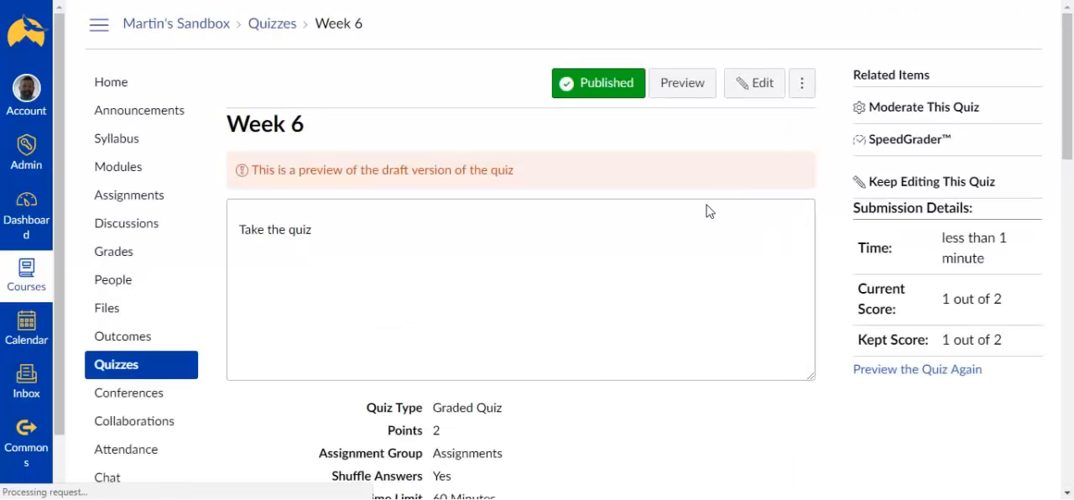
pyautogui.scroll(-1, 711, 244)
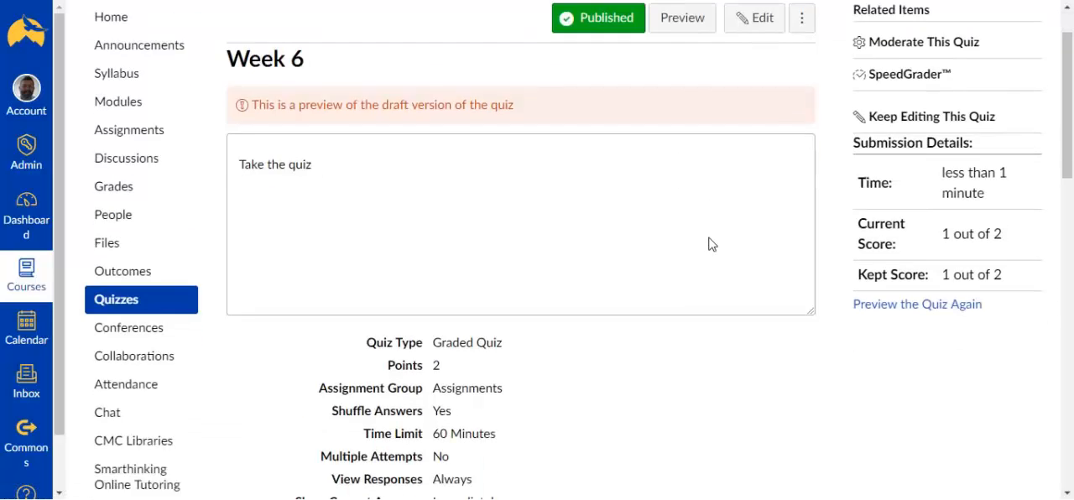
pyautogui.scroll(-1, 712, 245)
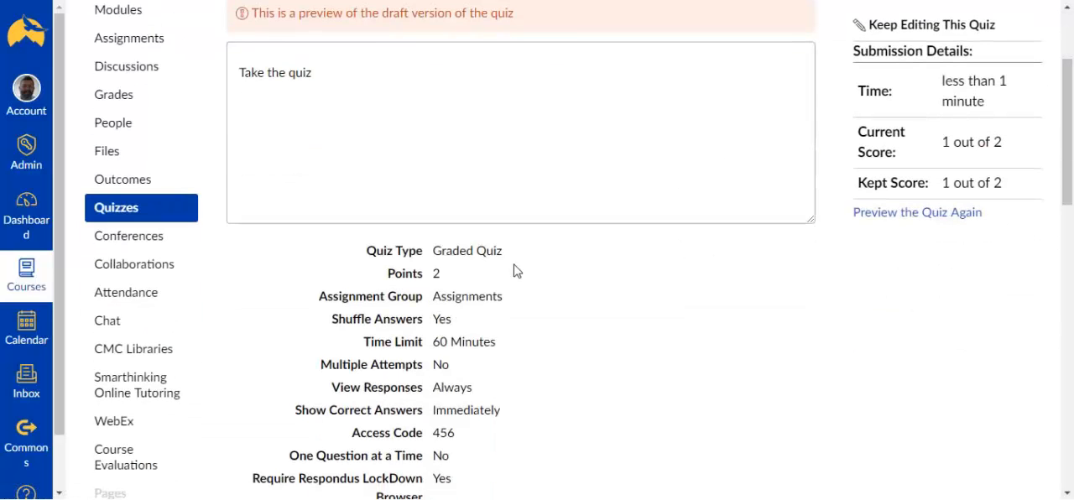
pyautogui.scroll(2, 306, 143)
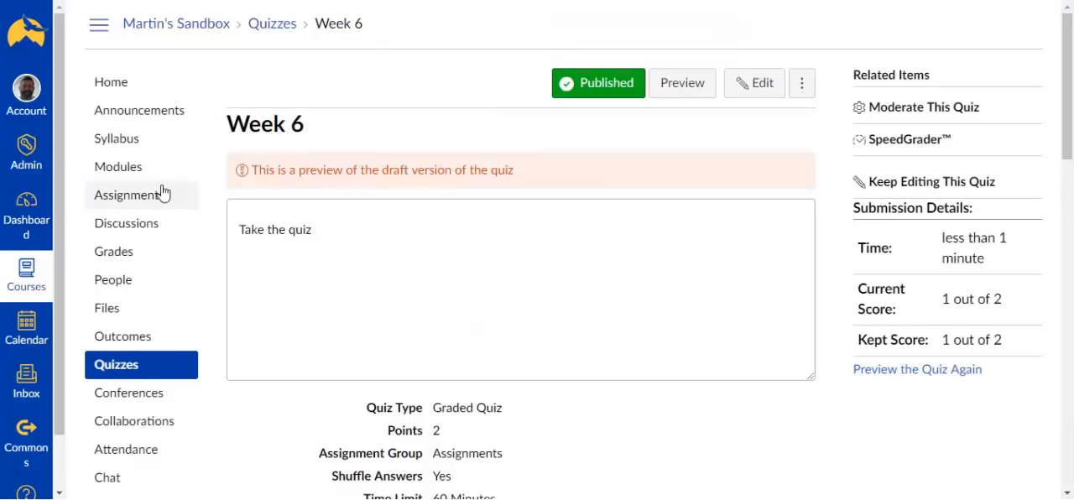
# Step: Go to the course's modules and add a new module named "Week 6"
pyautogui.click(128, 174)
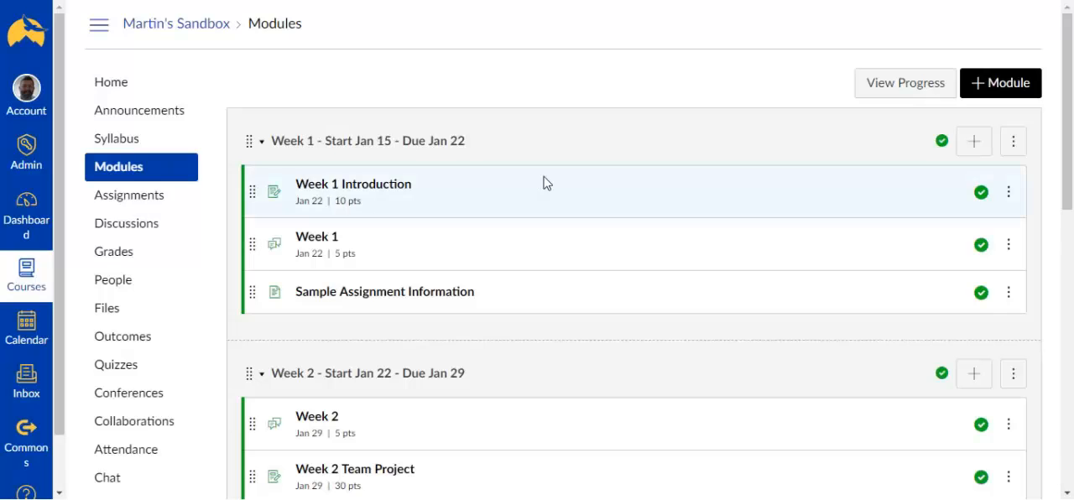
pyautogui.scroll(-8, 542, 182)
pyautogui.scroll(-2, 546, 182)
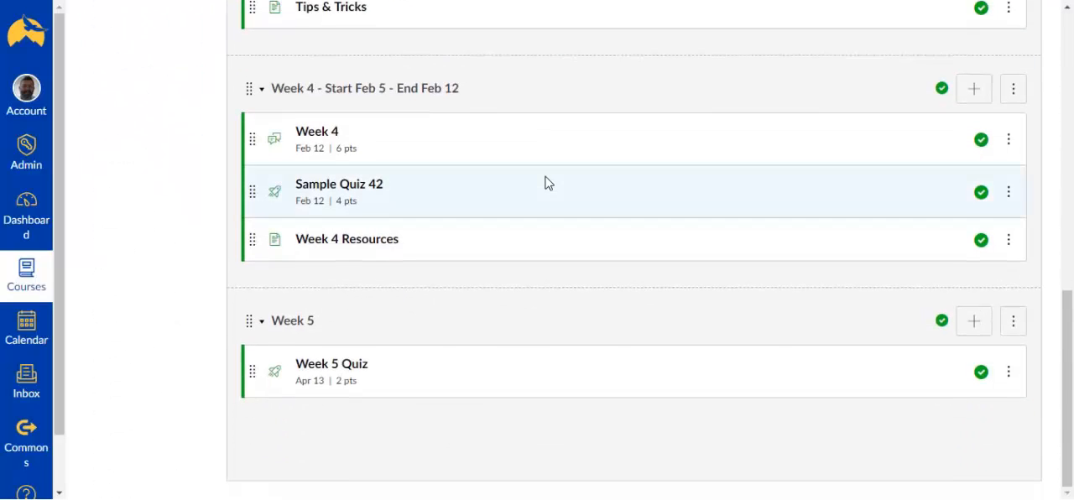
pyautogui.scroll(10, 545, 182)
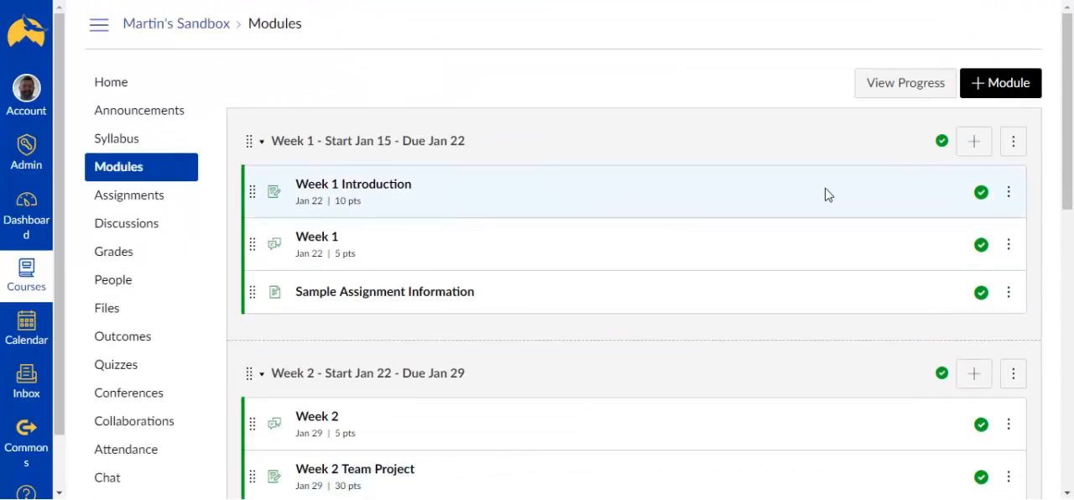
pyautogui.click(1009, 86)
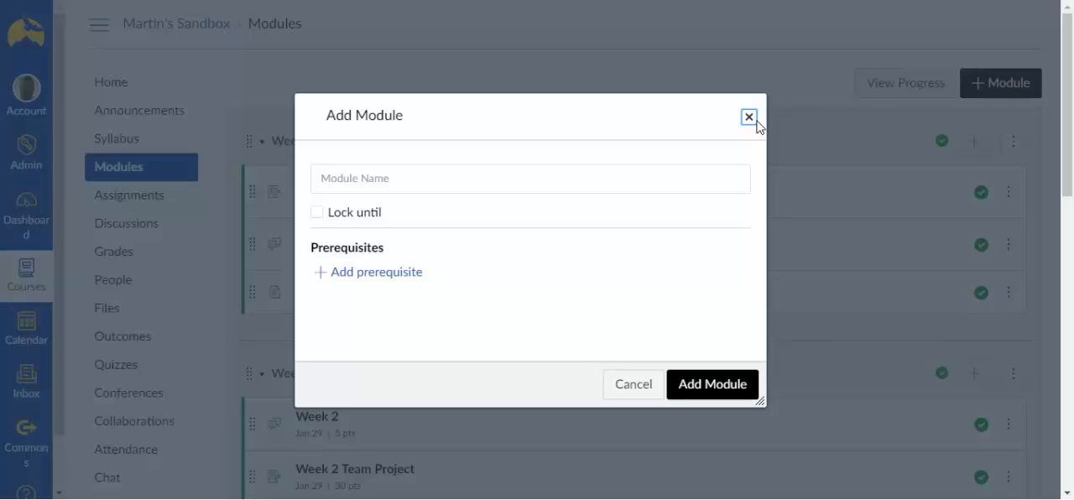
pyautogui.click(430, 175)
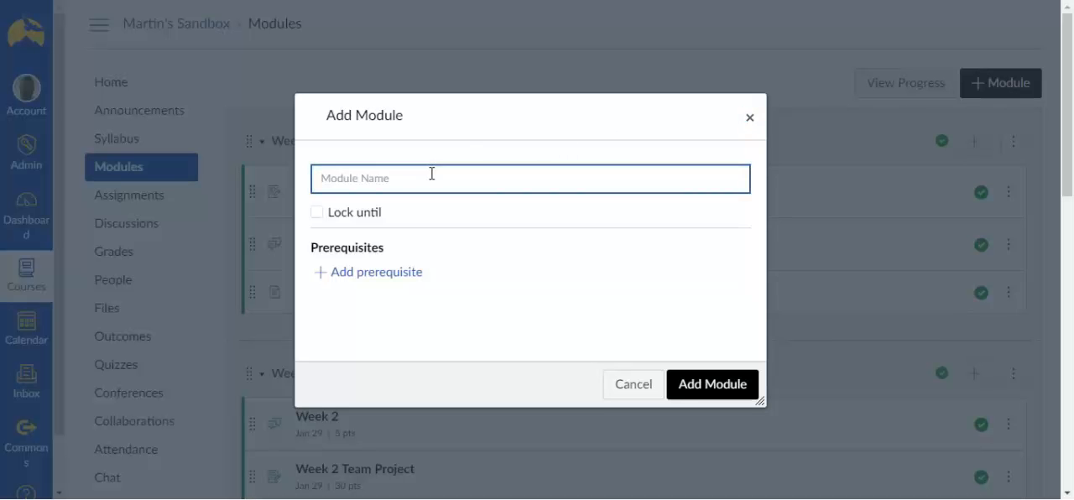
pyautogui.write('Week ')
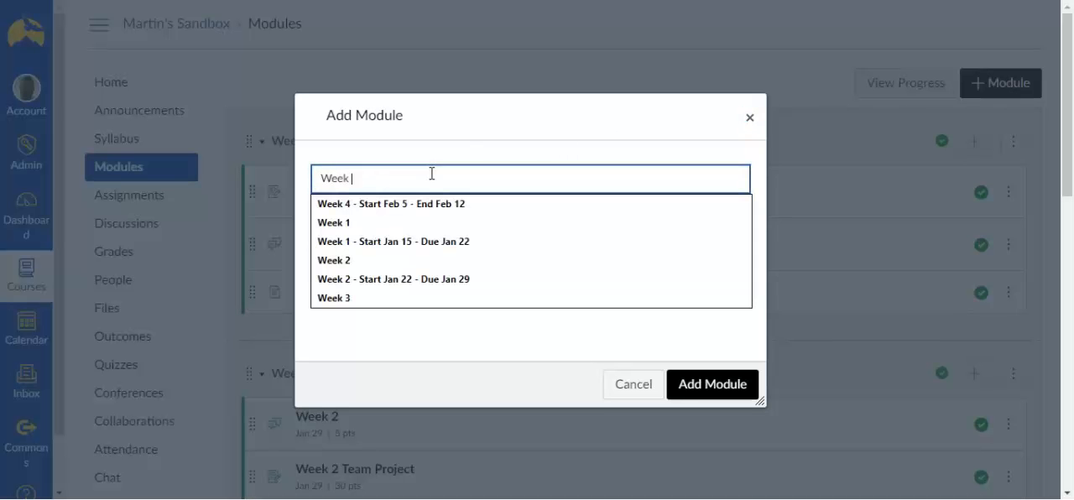
pyautogui.write('6')
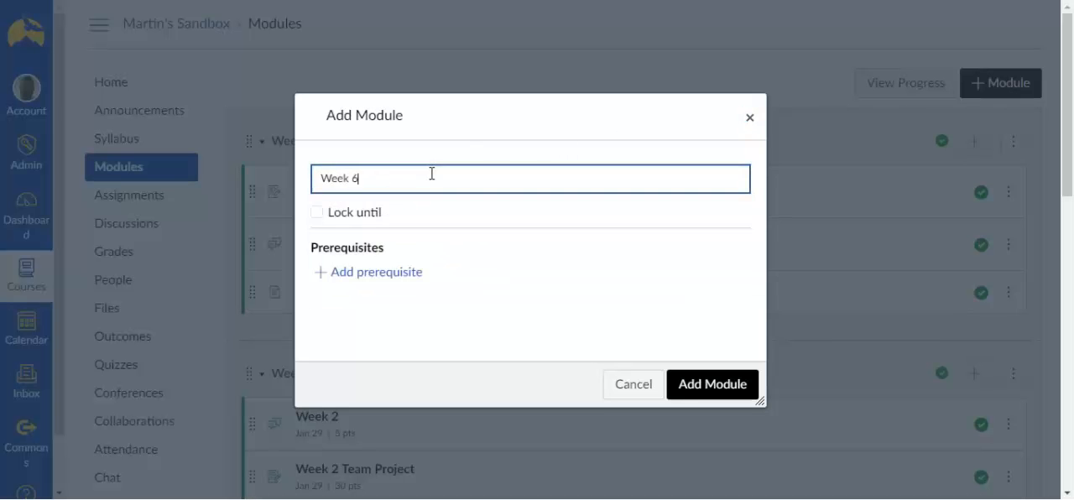
pyautogui.click(703, 398)
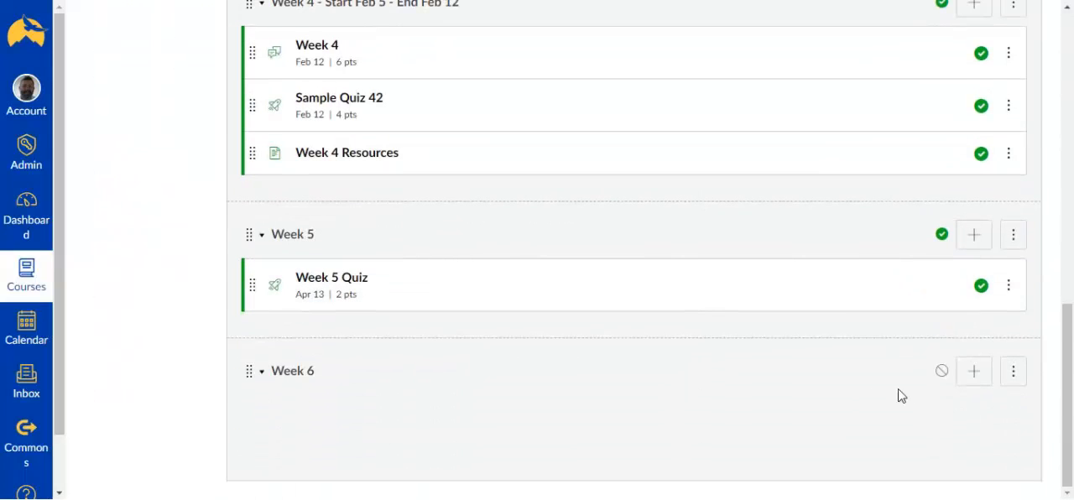
# Step: Publish the Week 6 module and add the existing Week 6 quiz to it without indentation
pyautogui.click(942, 374)
pyautogui.click(974, 372)
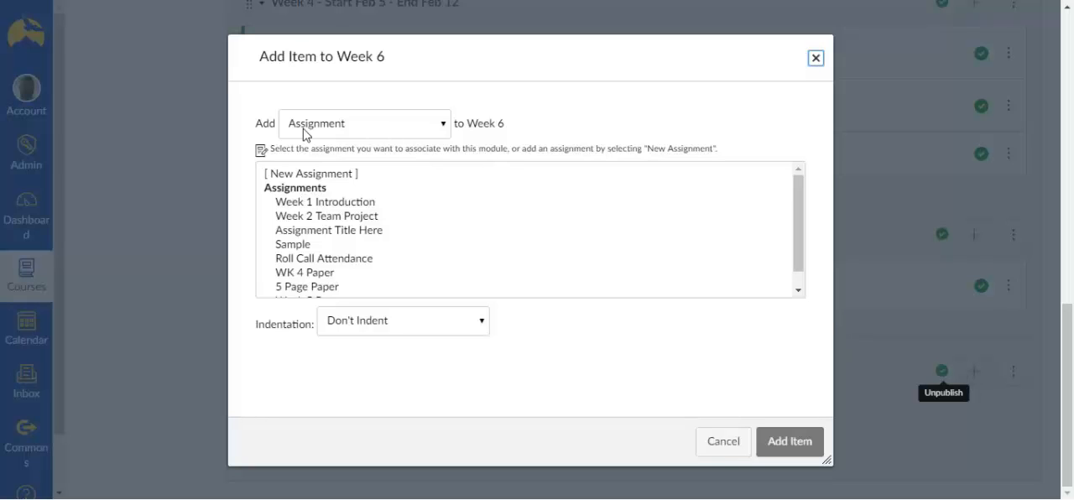
pyautogui.click(444, 127)
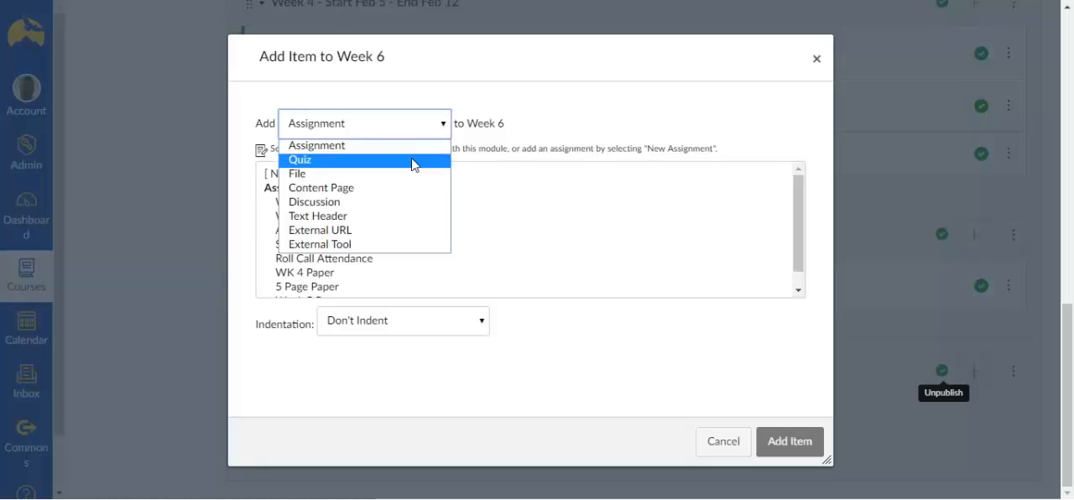
pyautogui.click(413, 161)
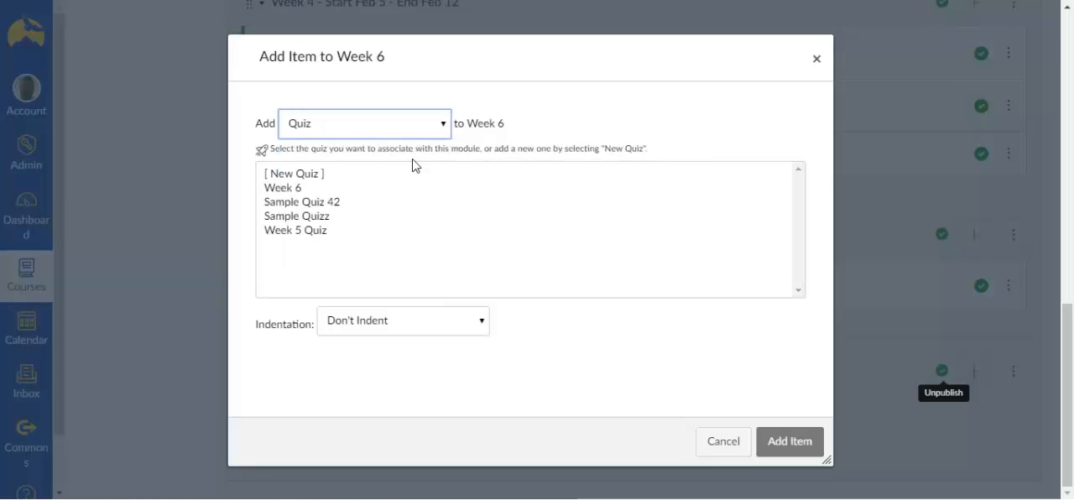
pyautogui.click(299, 191)
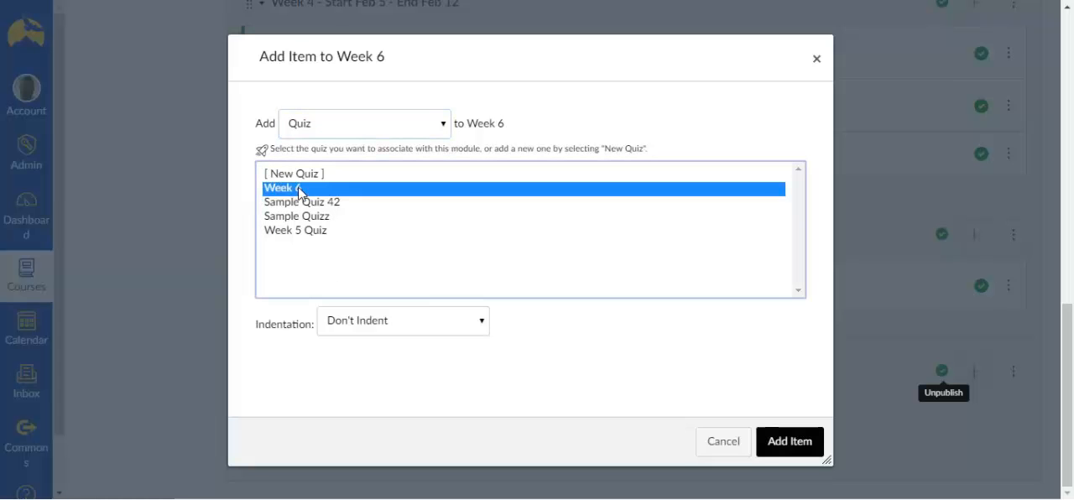
pyautogui.click(774, 444)
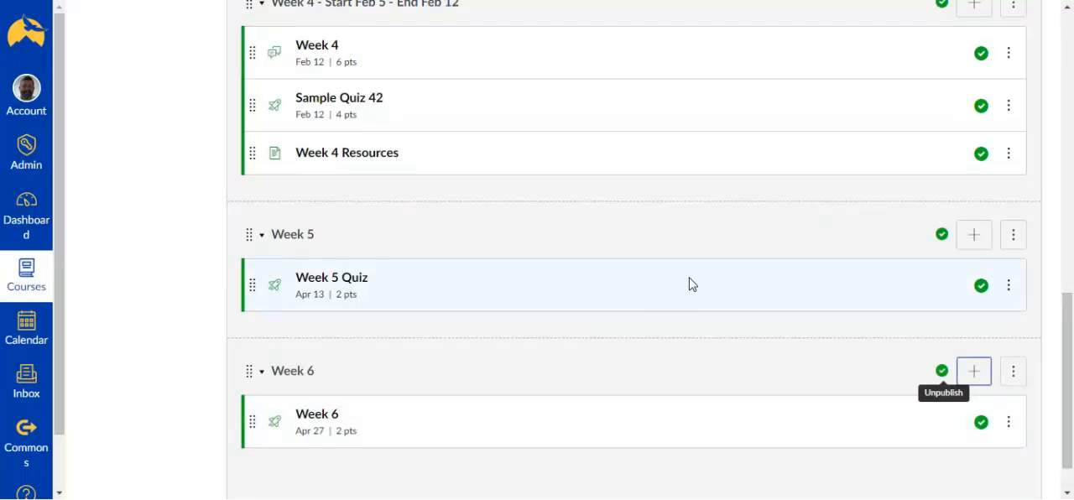
# Step: Open the course gradebook and examine the column for the Week 6 quiz
pyautogui.scroll(-1, 691, 284)
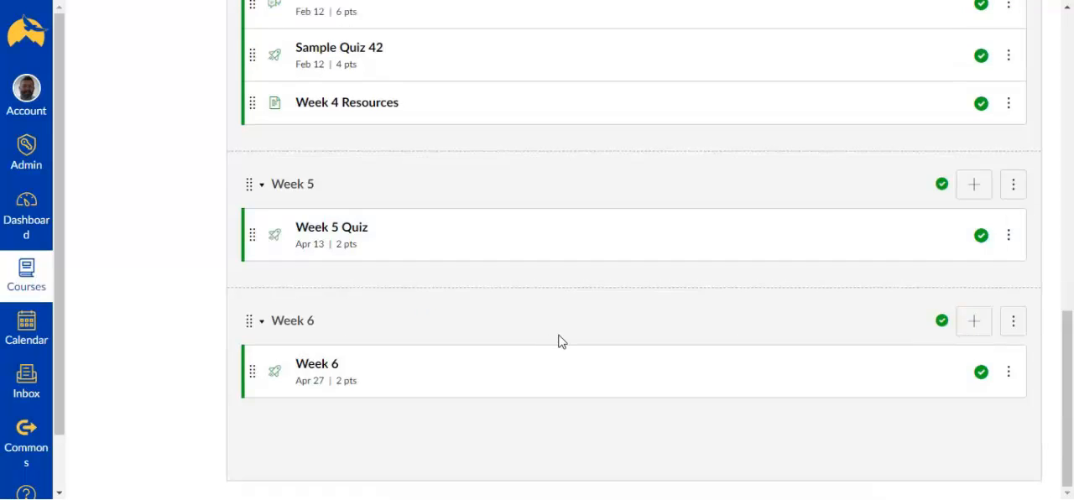
pyautogui.scroll(8, 561, 341)
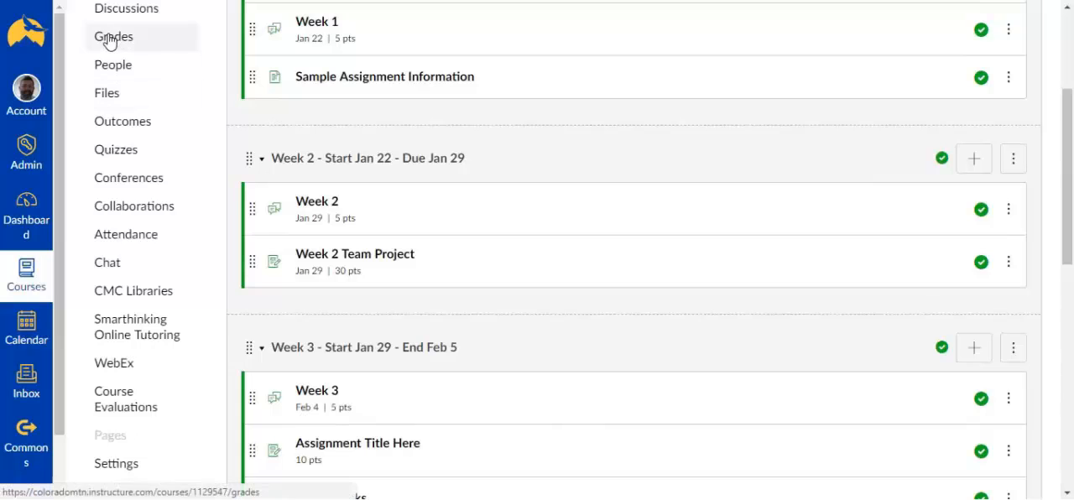
pyautogui.click(107, 38)
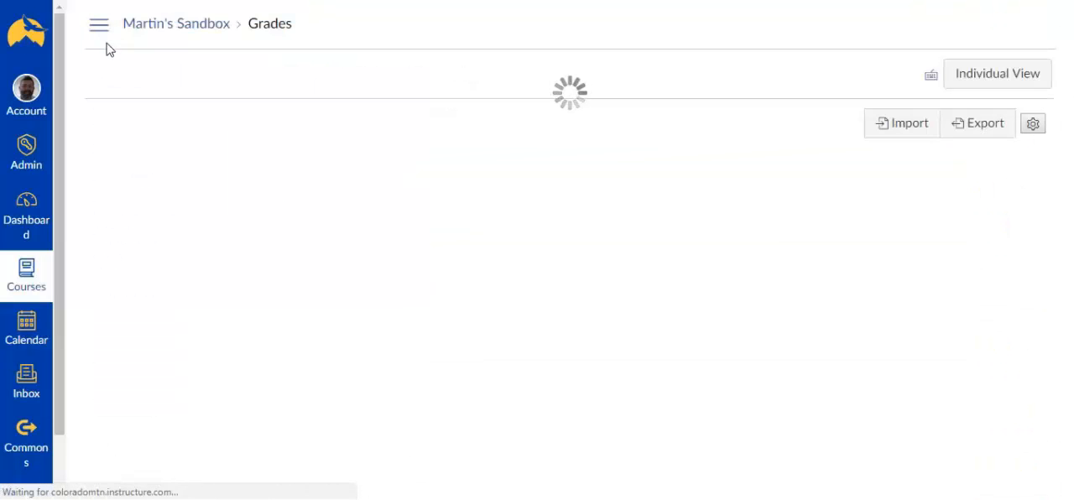
pyautogui.moveTo(318, 494); pyautogui.dragTo(732, 480)
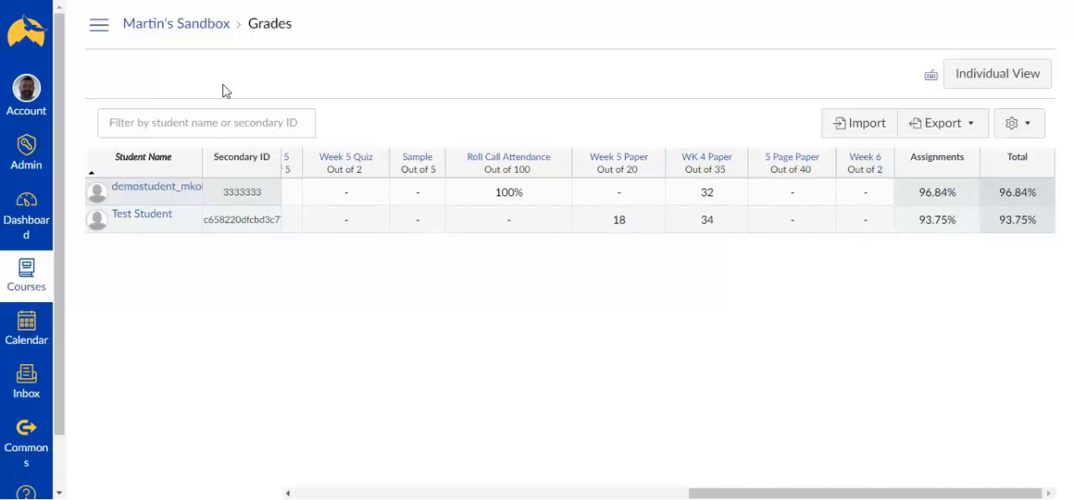
# Step: Return to the course modules and check the quiz listed in the Week 6 module
pyautogui.click(100, 35)
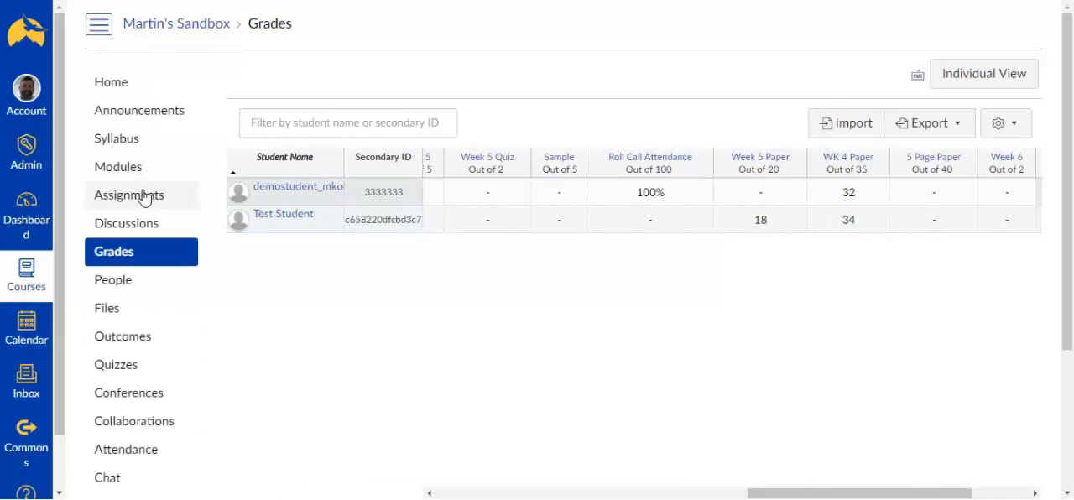
pyautogui.click(118, 166)
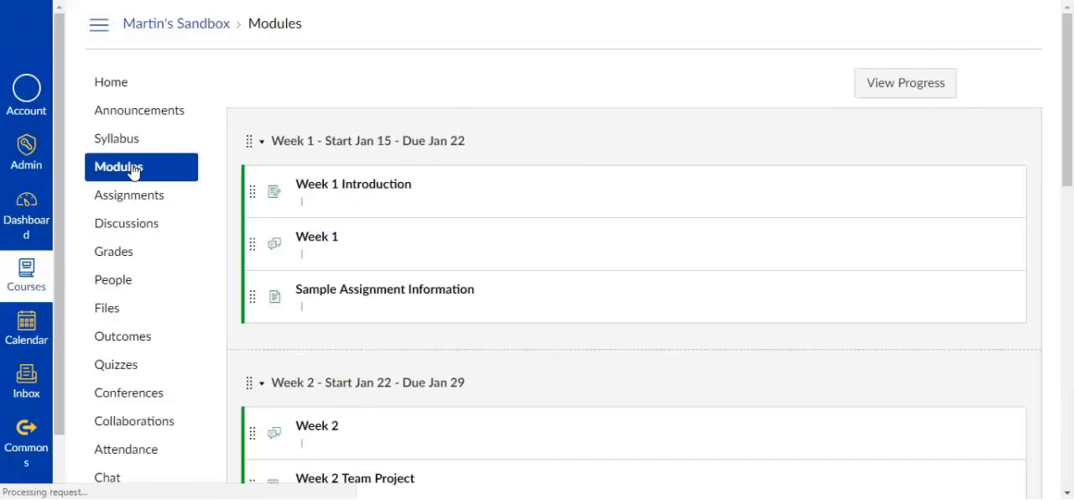
pyautogui.scroll(-15, 952, 401)
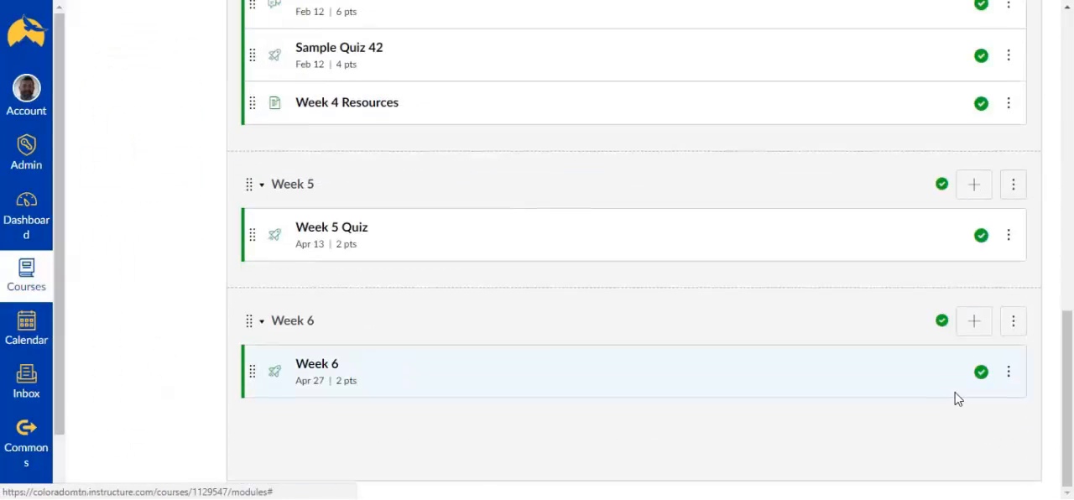